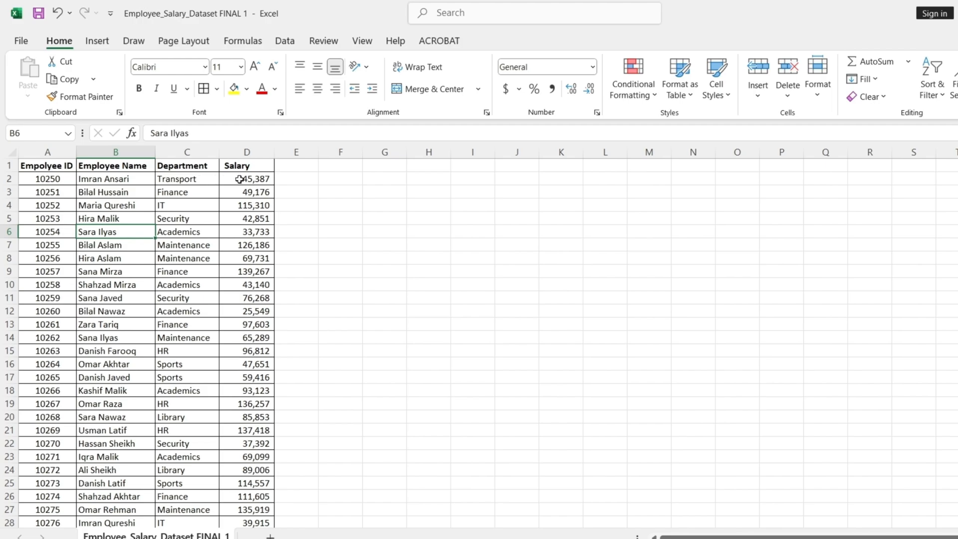
Insert a PivotTable on a new worksheet from the employee salary data in A1:D101.
click(50, 169)
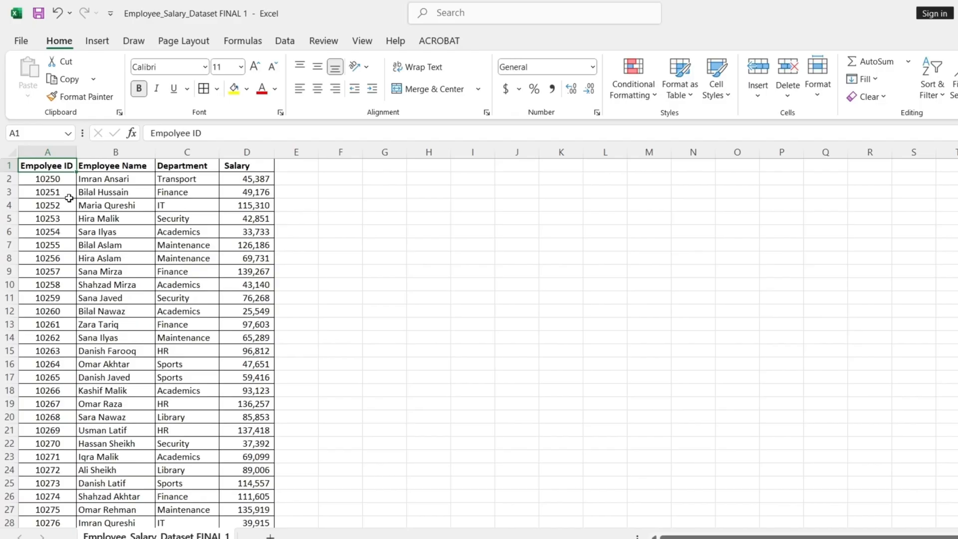
click(100, 49)
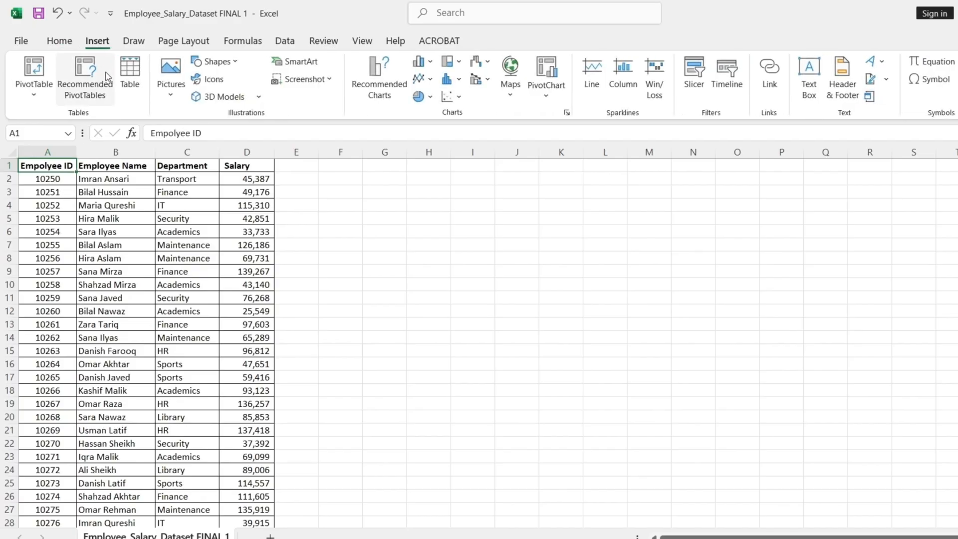
click(35, 77)
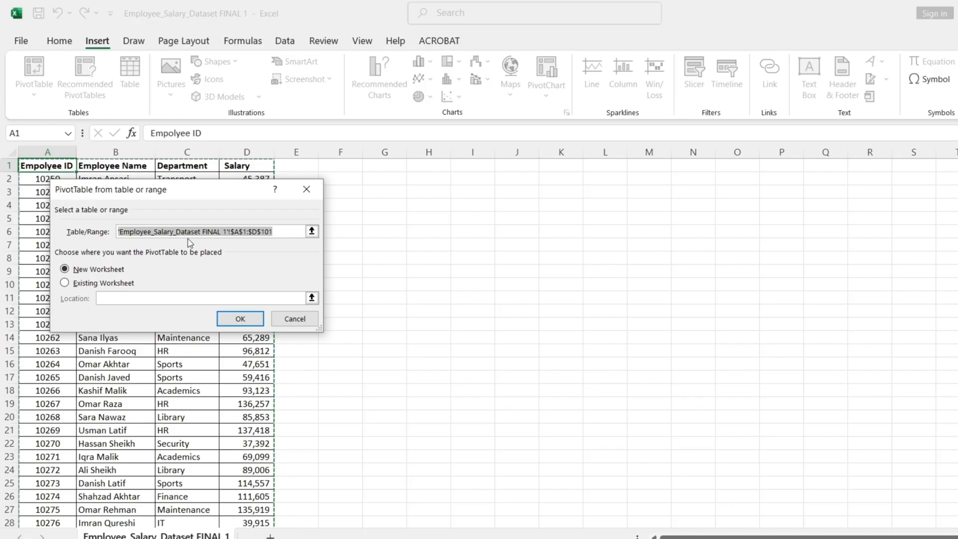
click(239, 319)
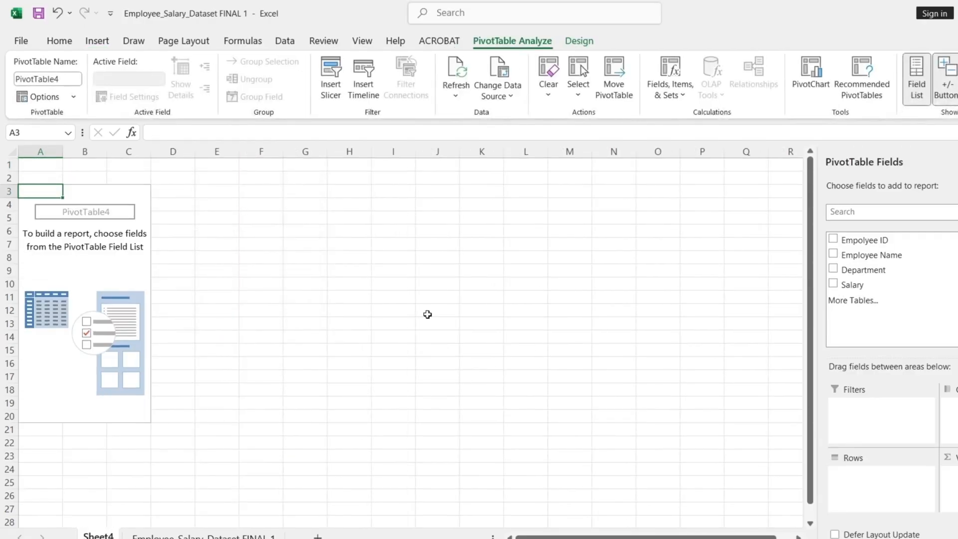
Add the Salary, Department, Employee Name and Empolyee ID fields to the PivotTable.
click(834, 283)
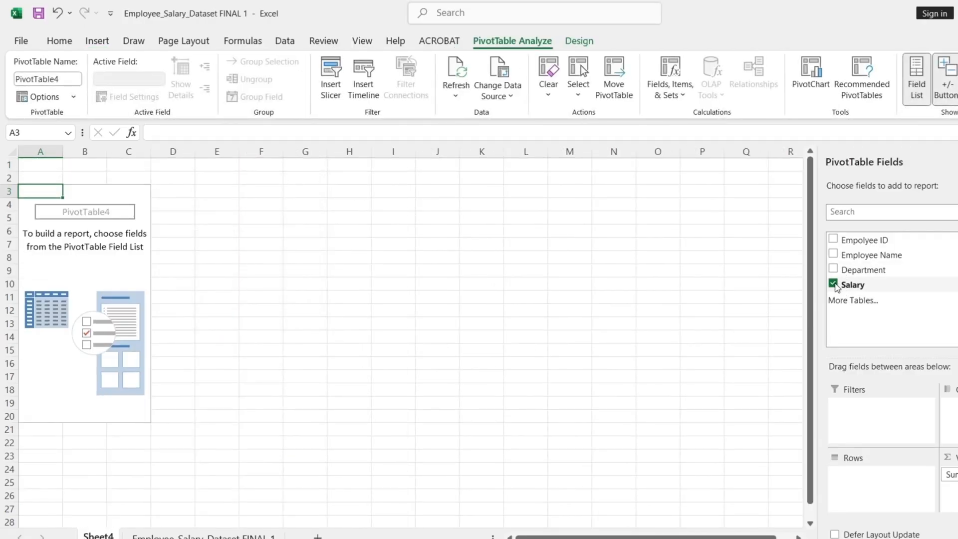
click(833, 269)
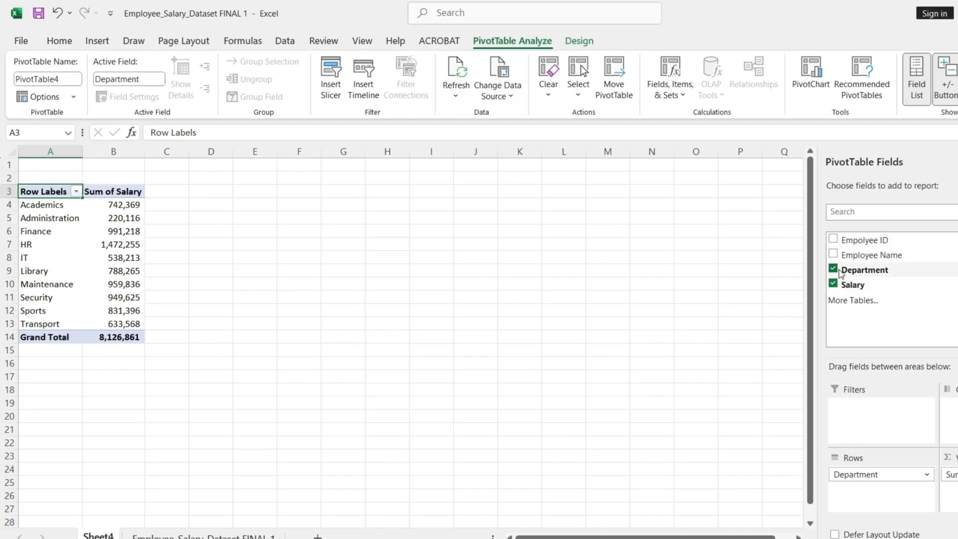
click(833, 254)
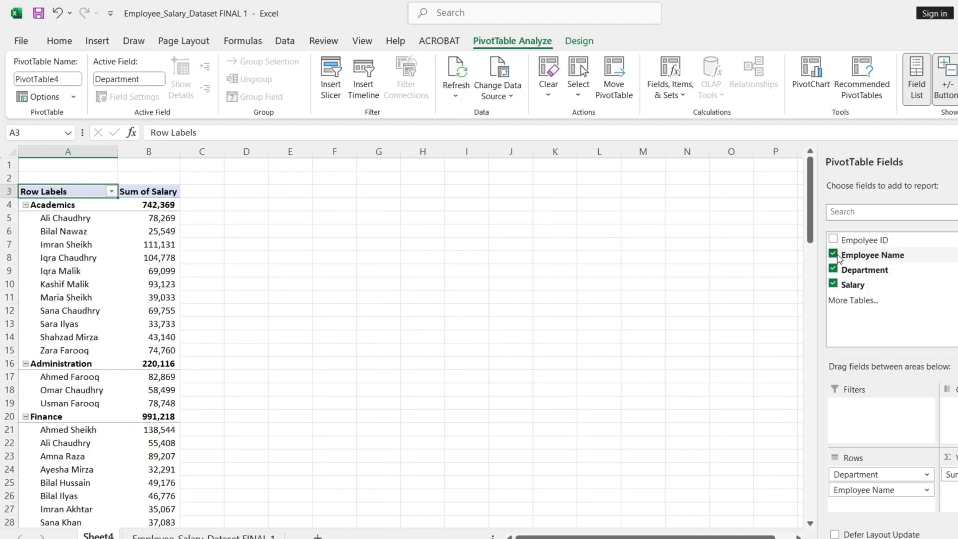
click(833, 240)
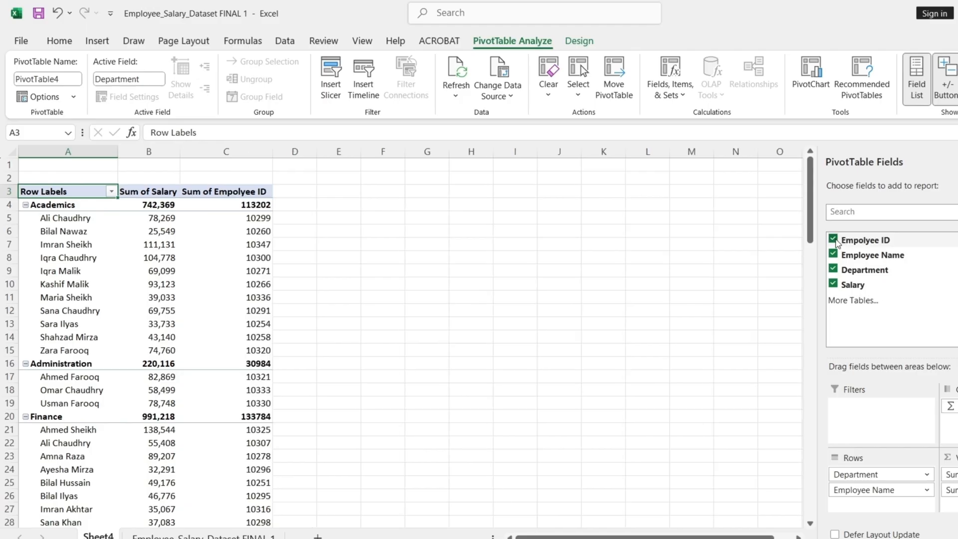
Examine the PivotTable's employee rows, department subtotals and grand total from beginning to end.
scroll(199, 278, down, 1)
scroll(198, 279, down, 5)
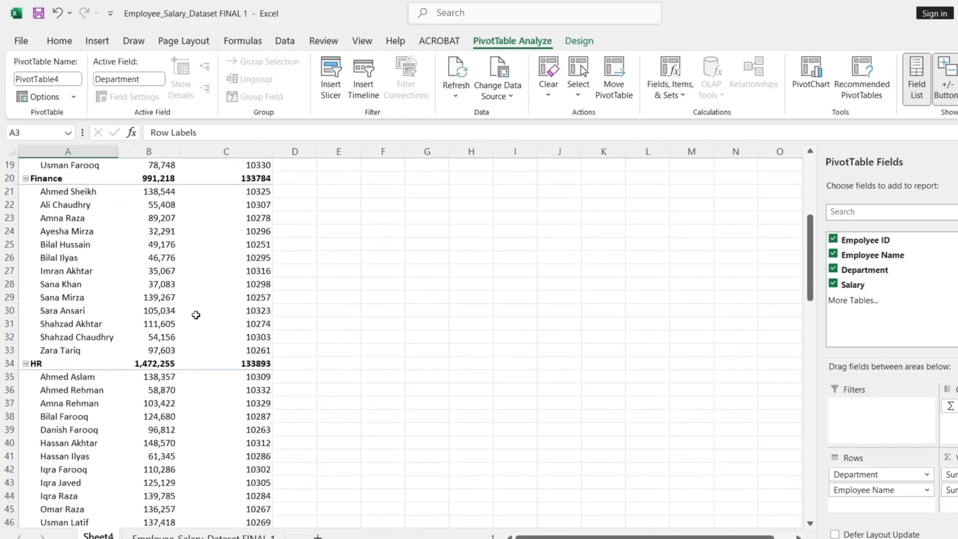
scroll(196, 315, up, 1)
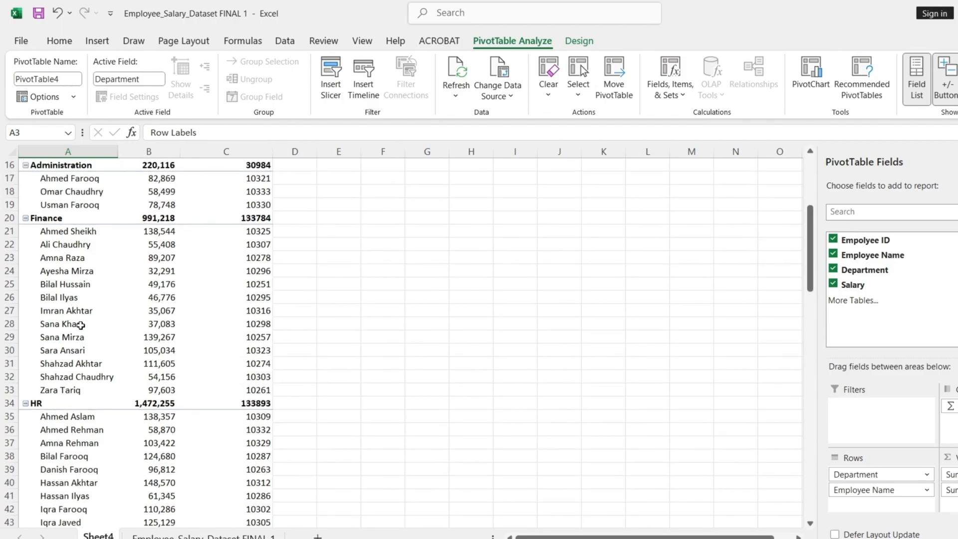
scroll(77, 324, up, 5)
scroll(75, 331, down, 9)
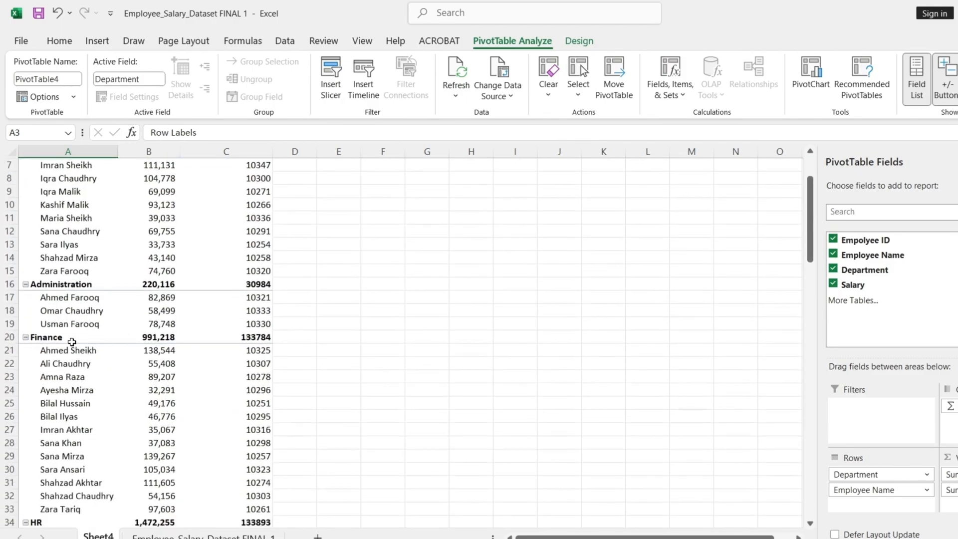
scroll(71, 380, down, 6)
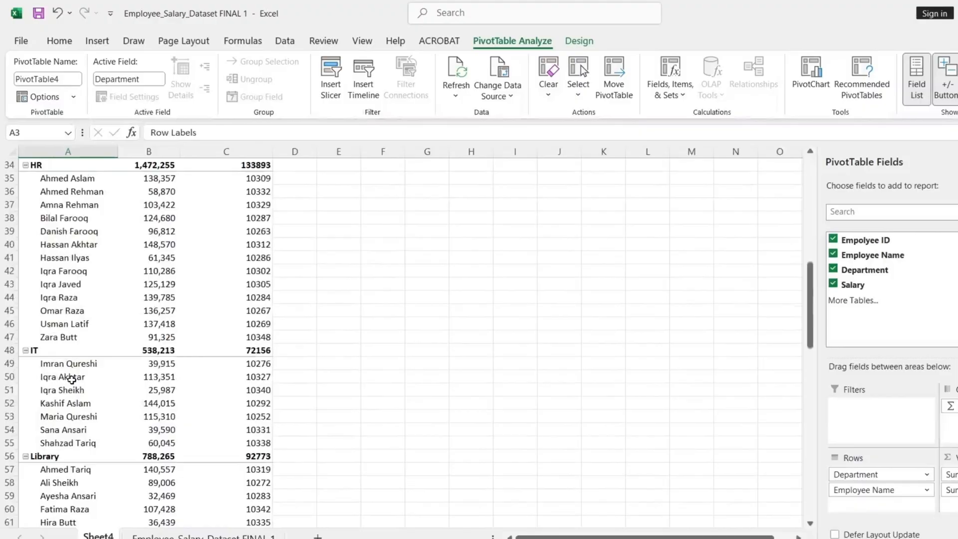
scroll(72, 380, down, 5)
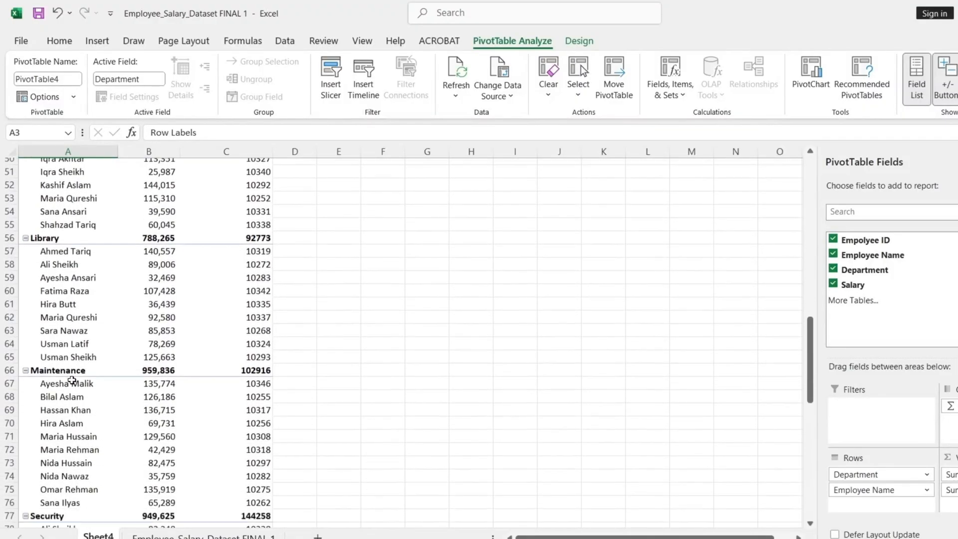
scroll(72, 404, down, 4)
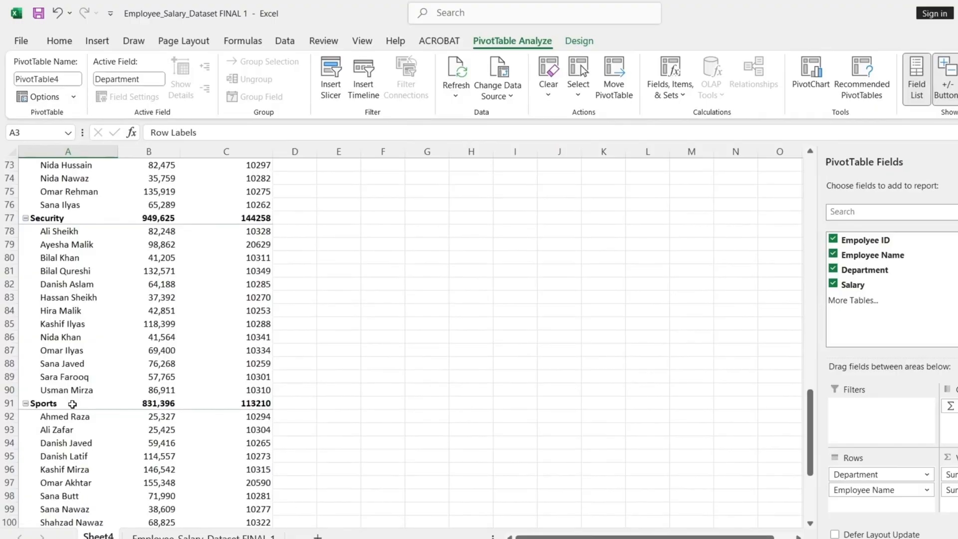
scroll(73, 404, down, 2)
scroll(117, 421, down, 3)
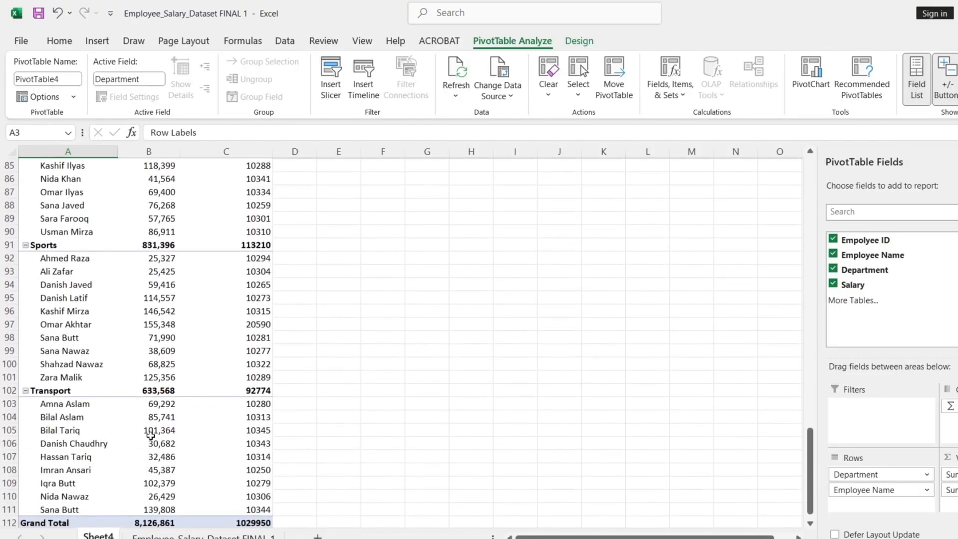
scroll(257, 438, up, 8)
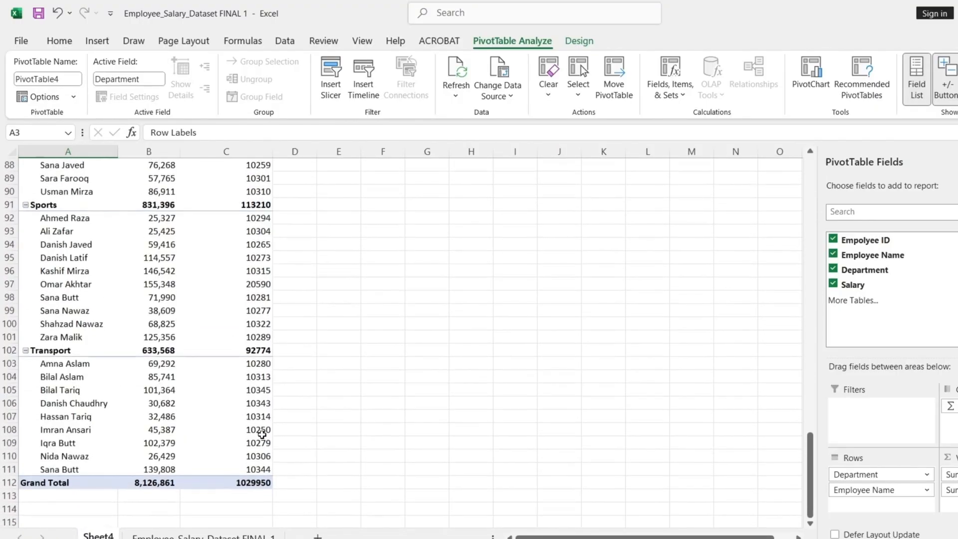
scroll(276, 426, up, 8)
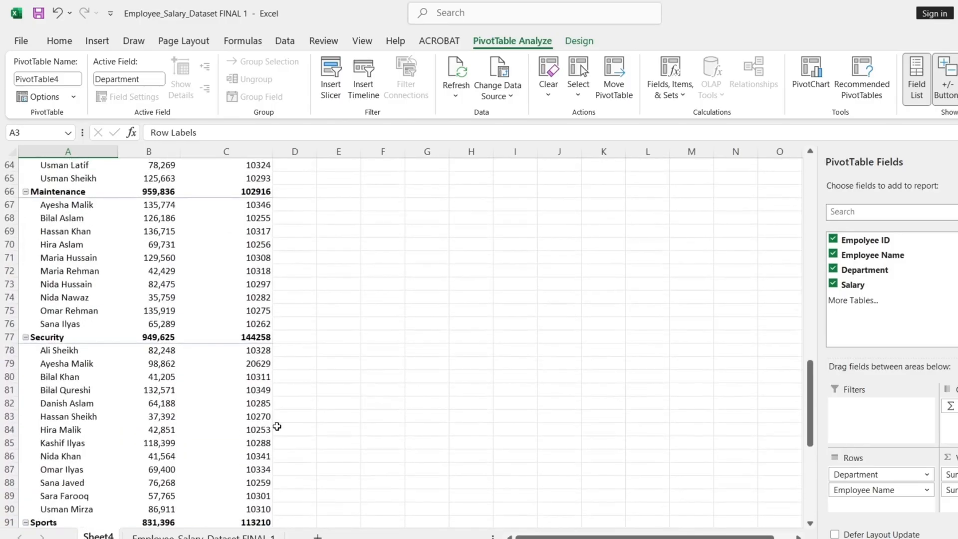
scroll(277, 425, up, 6)
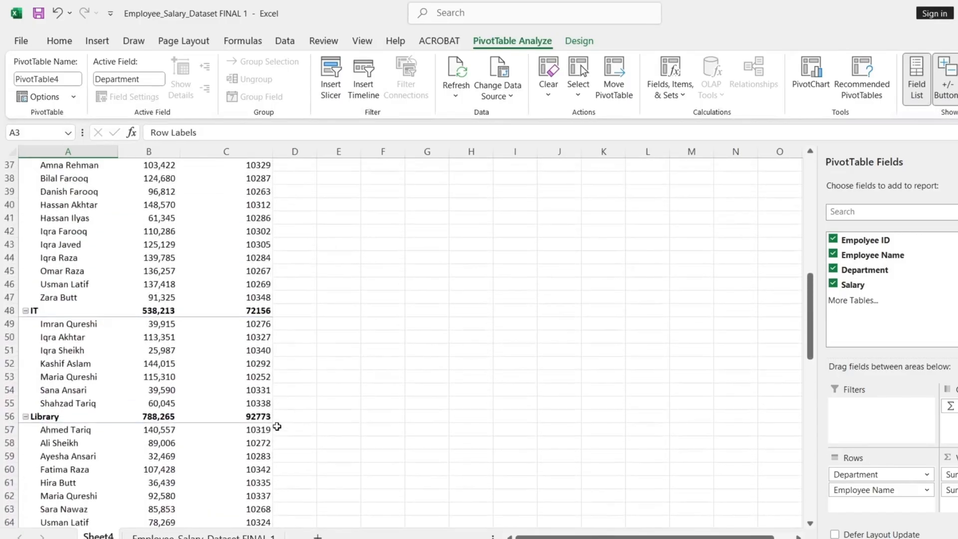
scroll(277, 426, up, 5)
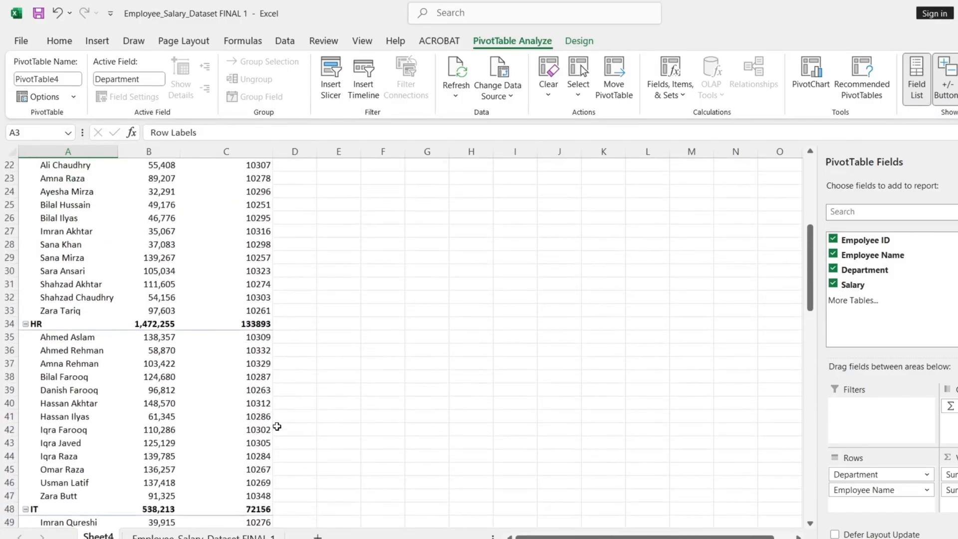
scroll(277, 426, up, 3)
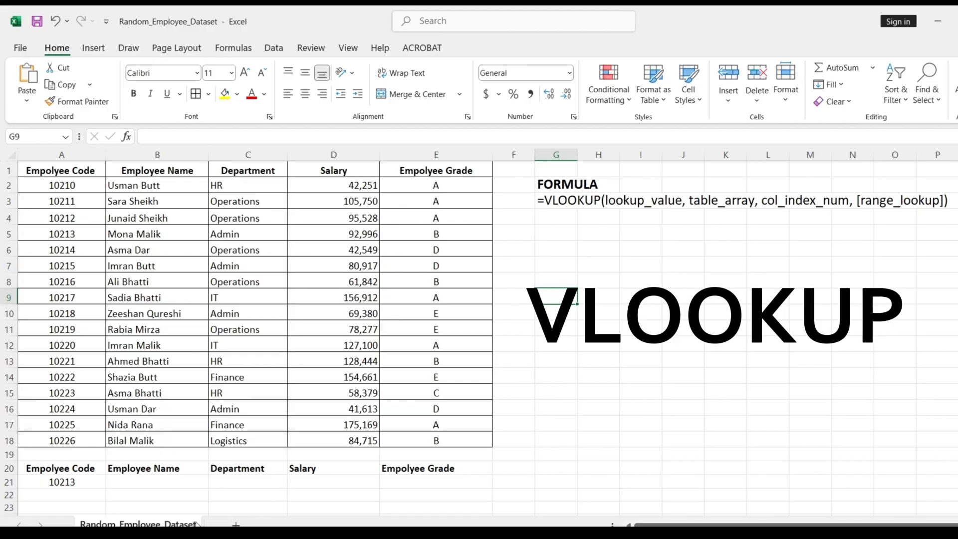
Enter =VLOOKUP(A21,A1:E18,{2,3,4,5},0) in B21 to return the employee's name, department, salary and grade.
click(131, 480)
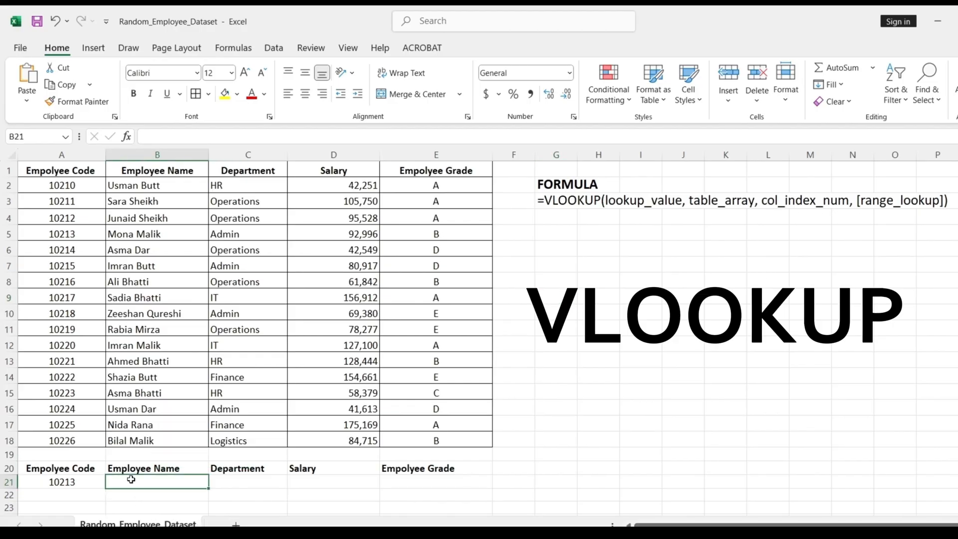
text(=Vloo)
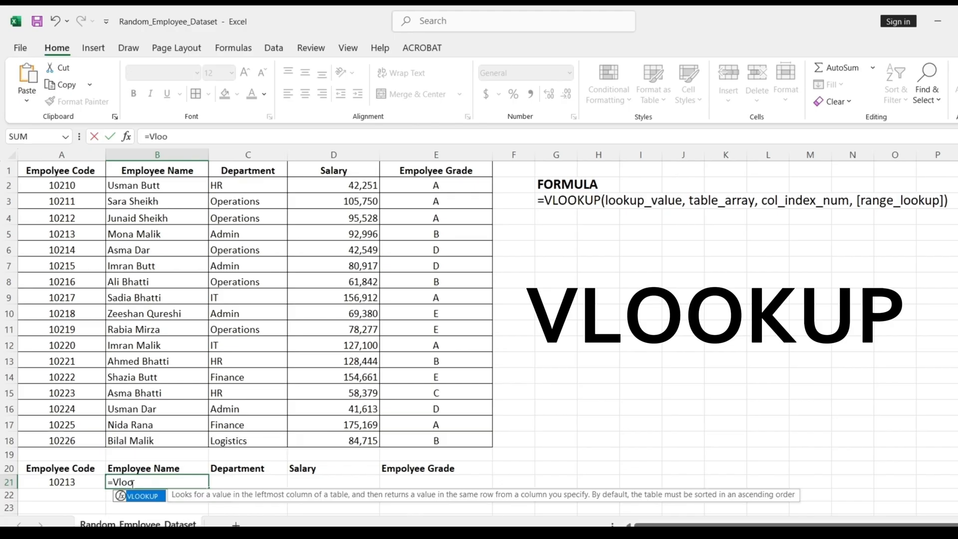
double_click(139, 497)
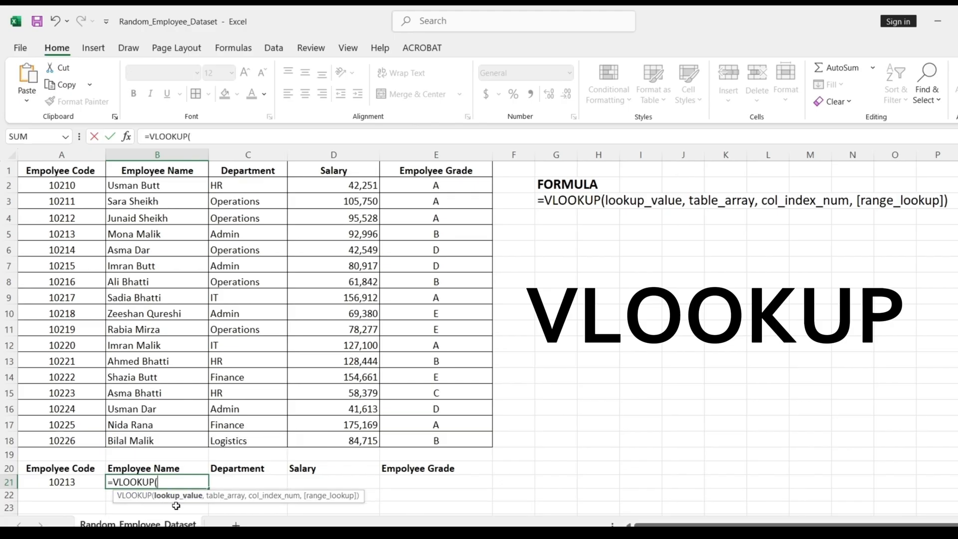
click(65, 483)
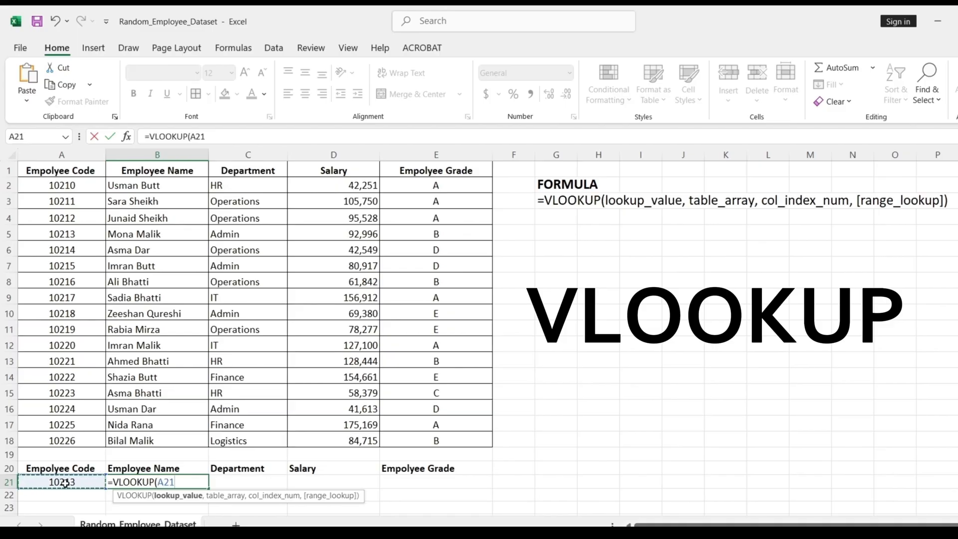
text(,)
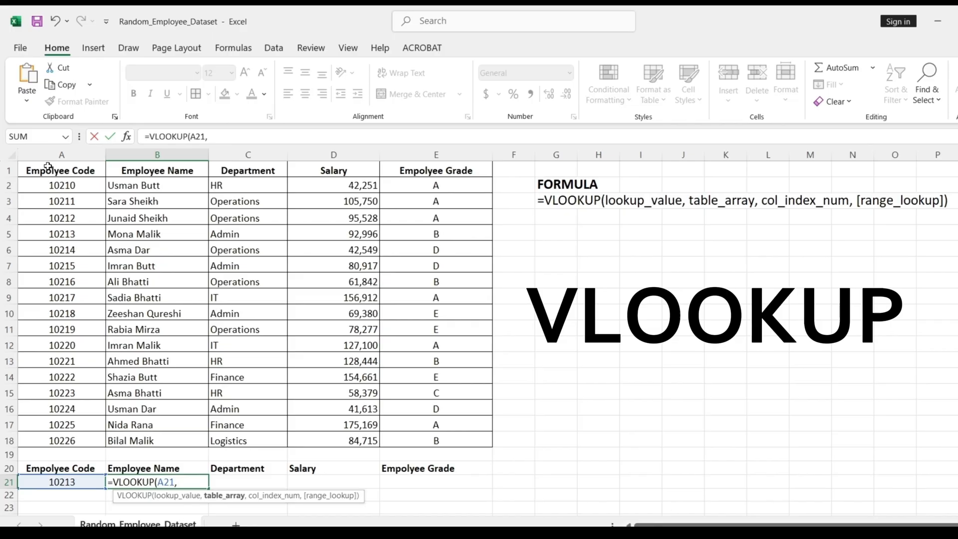
drag(47, 167, 444, 438)
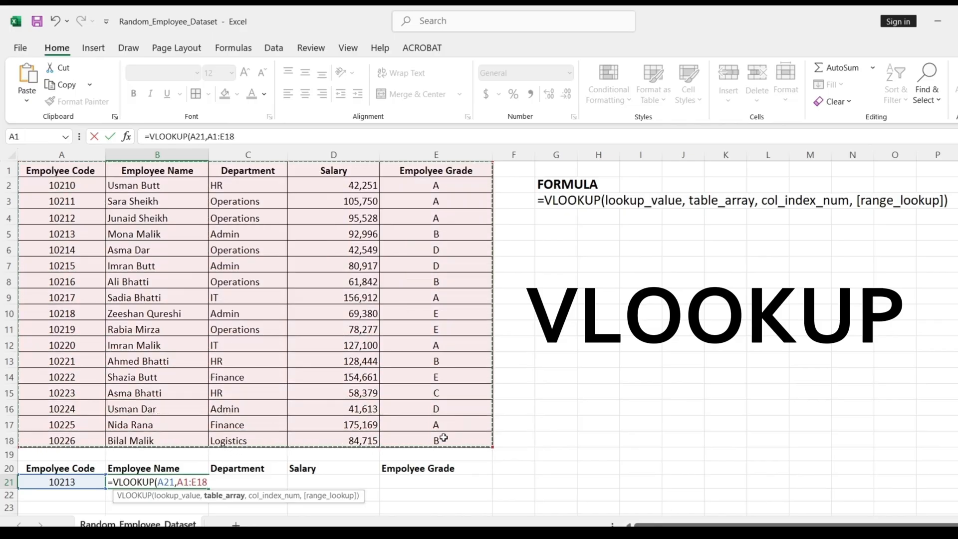
text(,{)
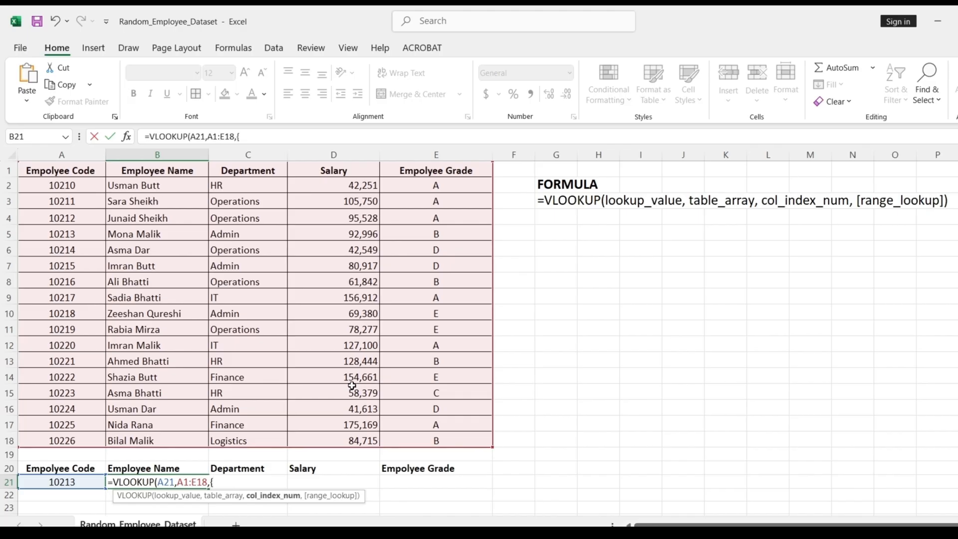
text(2,3,4,5},0)
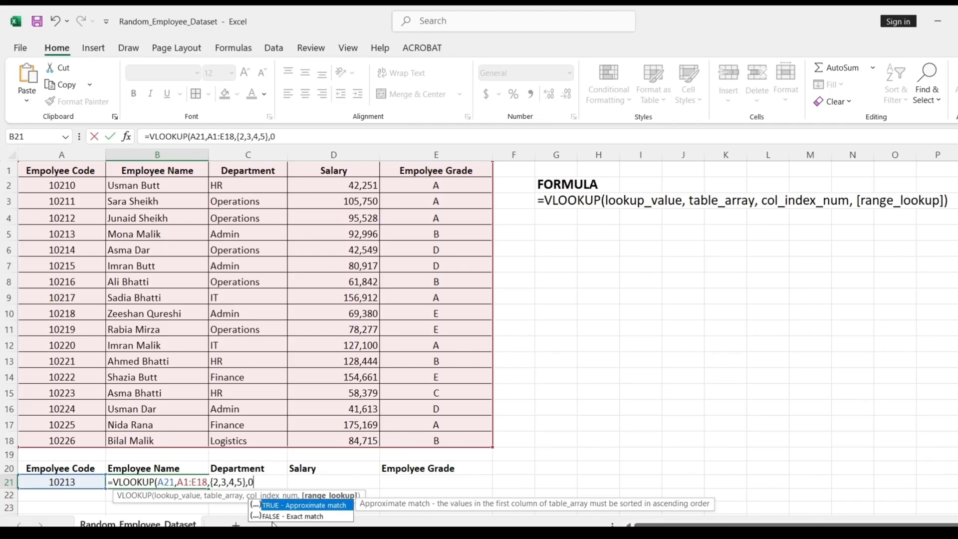
text())
key(Return)
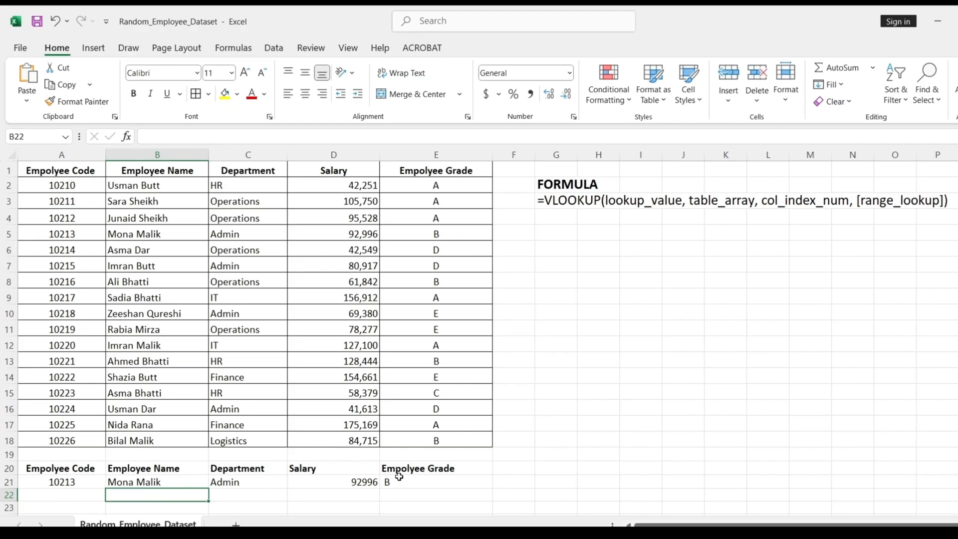
Test the lookup by entering the employee code from A18 and finally the one from A13 in cell A21.
click(79, 474)
click(78, 482)
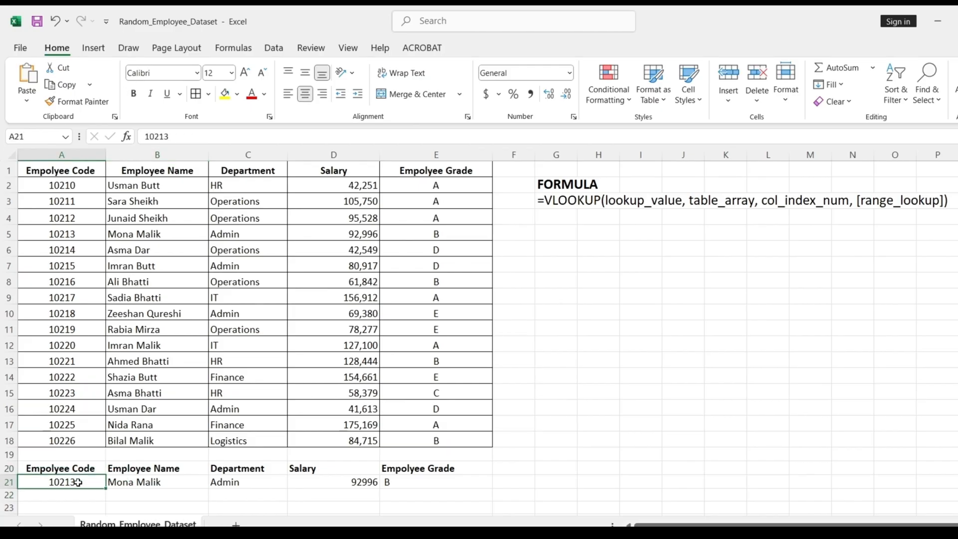
text(10226)
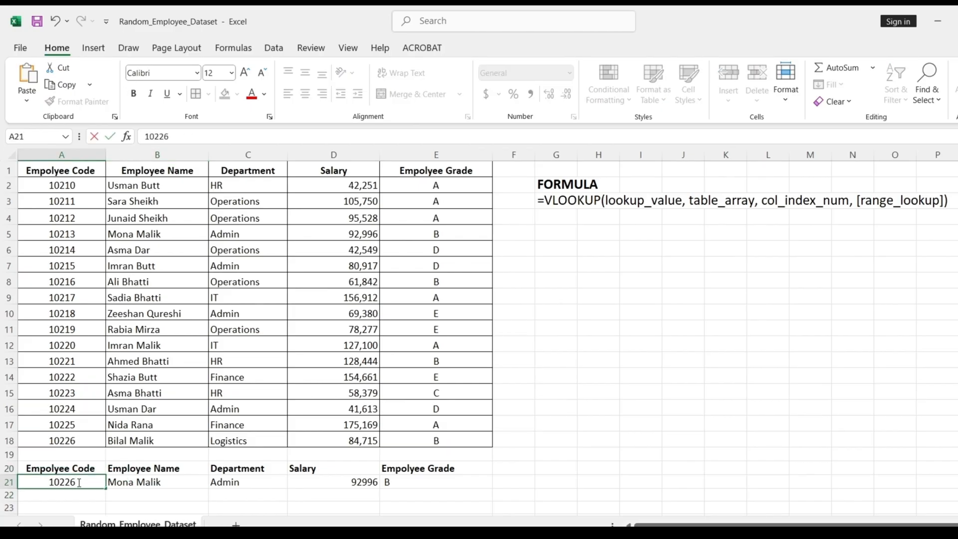
key(Return)
click(78, 482)
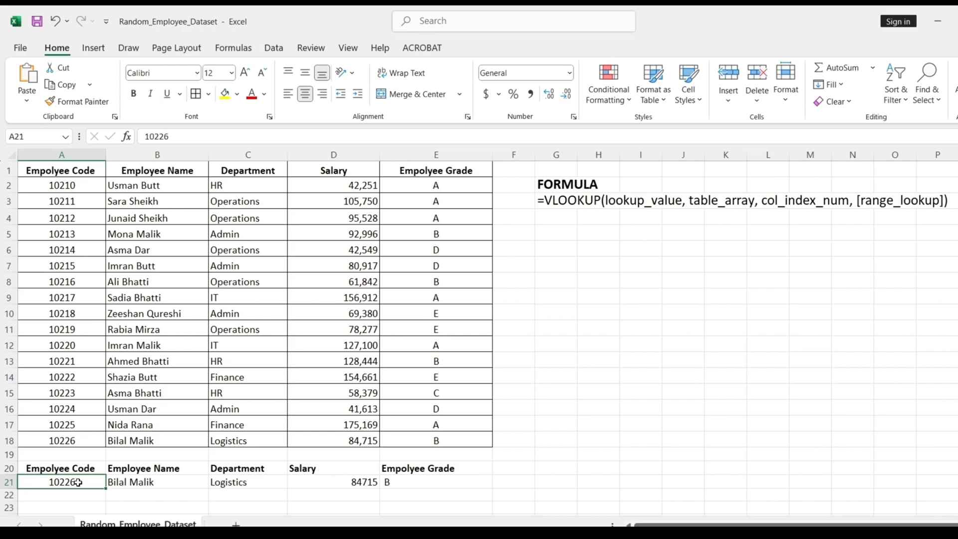
text(102)
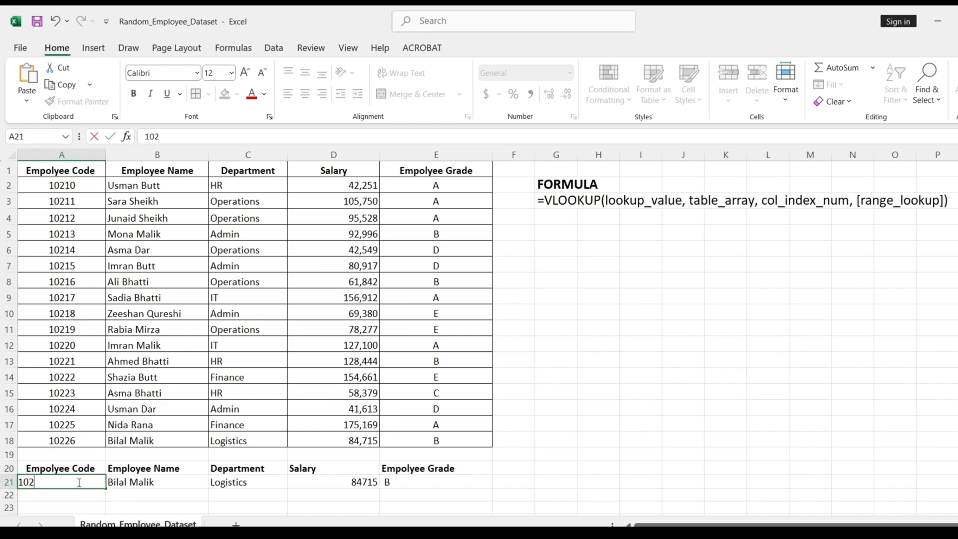
text(21)
key(Return)
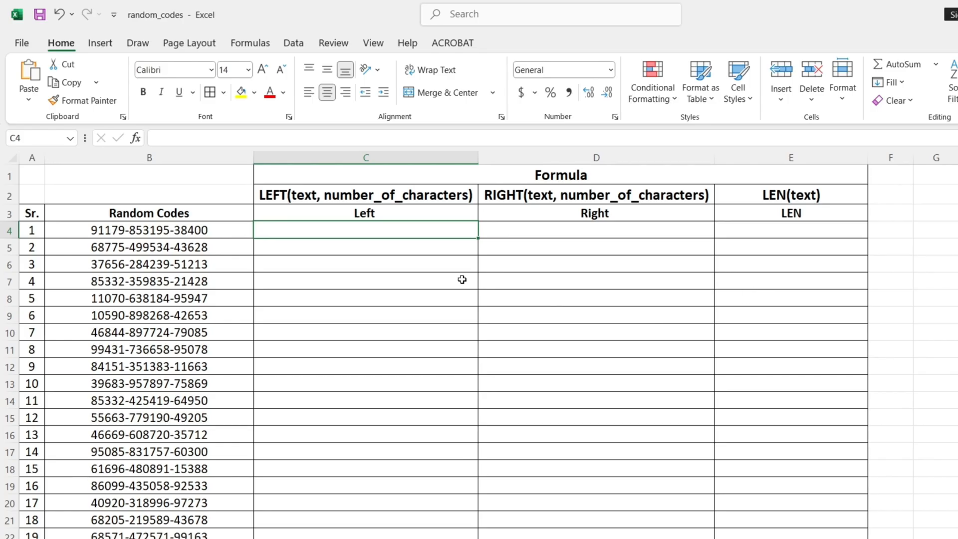
Enter =LEFT(B4,5) in C4 to extract the first five characters of the first random code.
click(419, 270)
click(378, 235)
text(=)
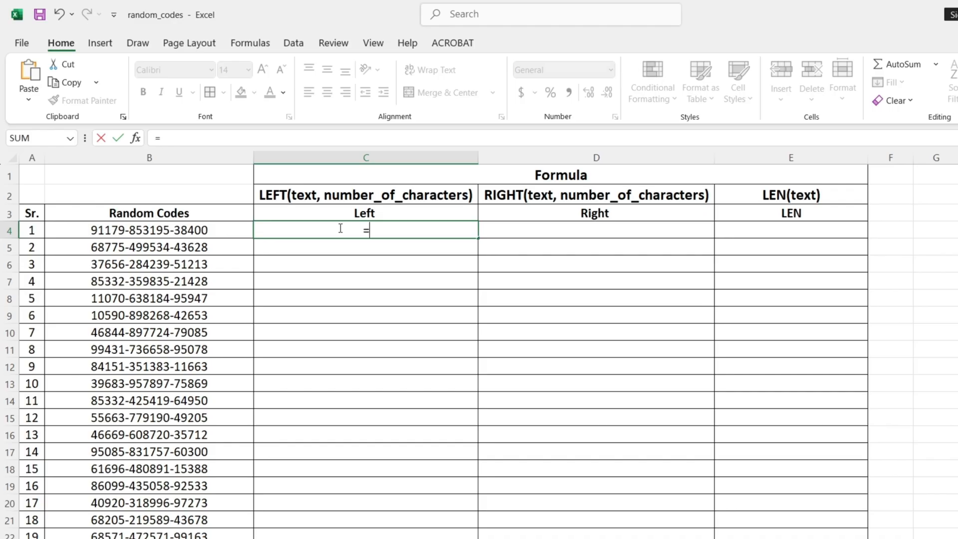
text(left)
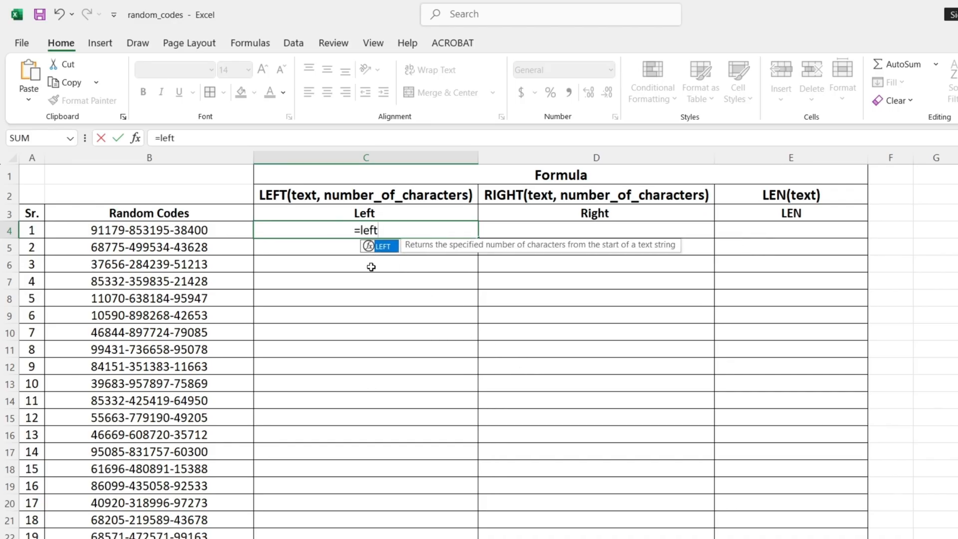
double_click(381, 247)
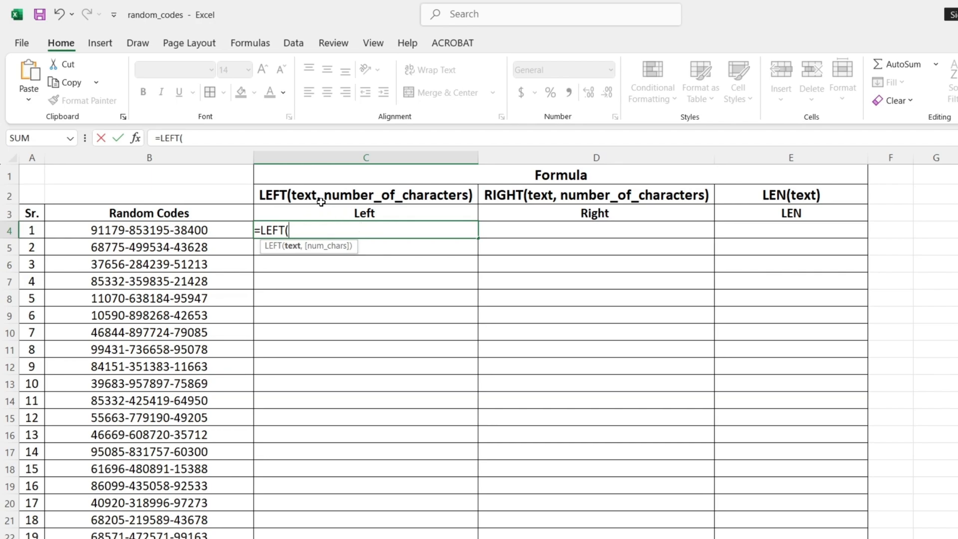
click(160, 232)
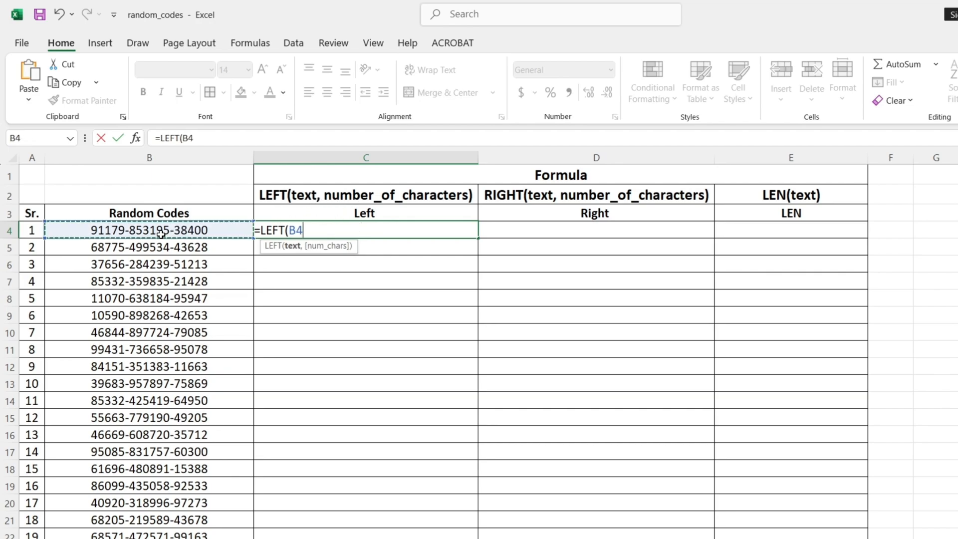
text(,)
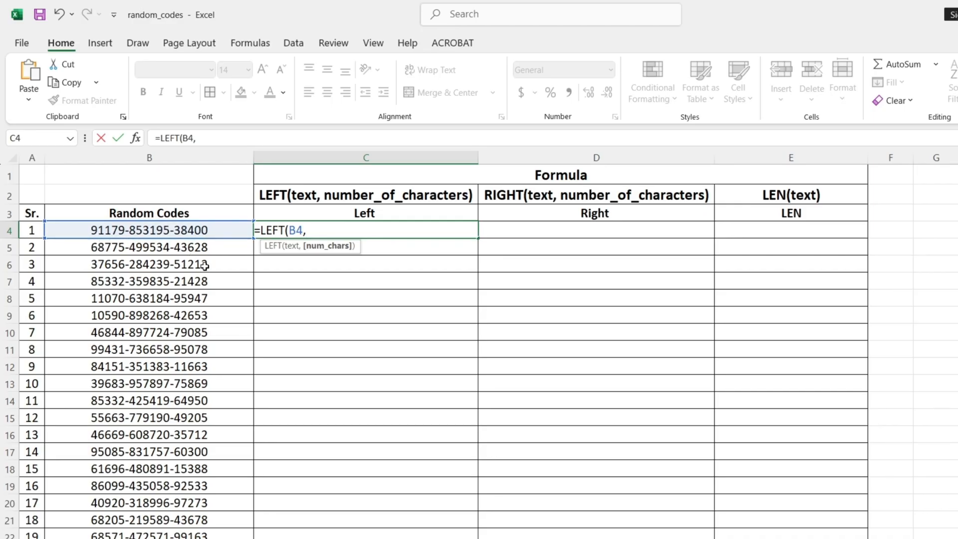
text(5))
key(Return)
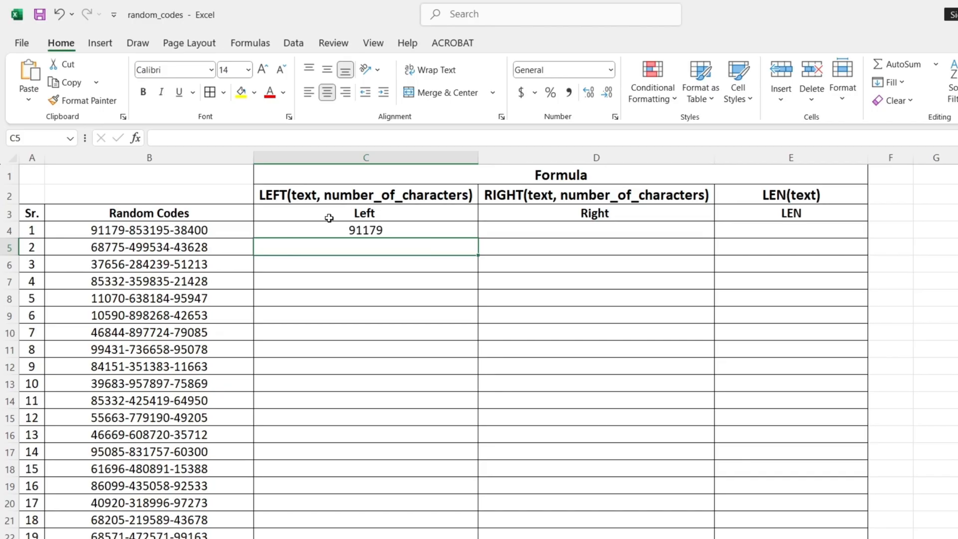
Fill the LEFT formula from C4 down the Left column for all the random codes and check the results.
click(366, 230)
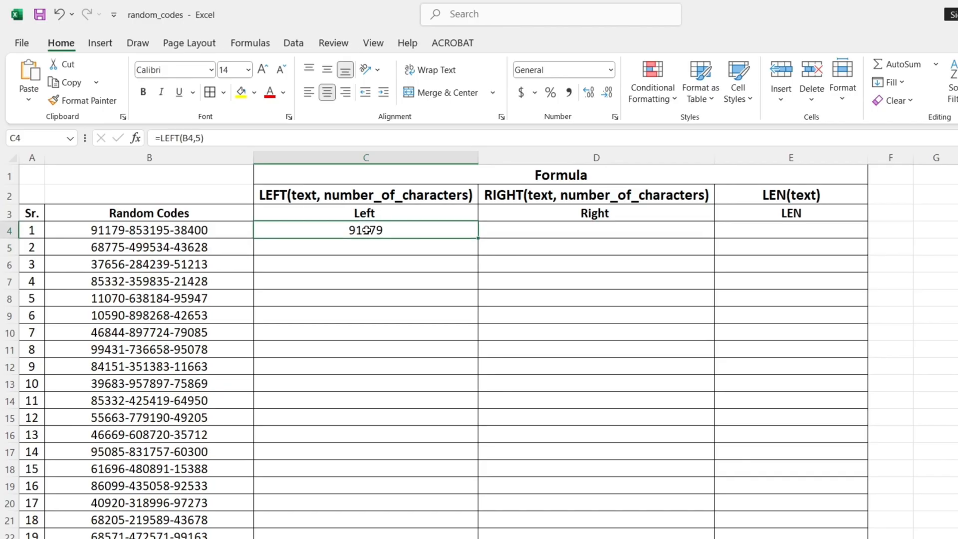
double_click(479, 237)
scroll(431, 302, down, 3)
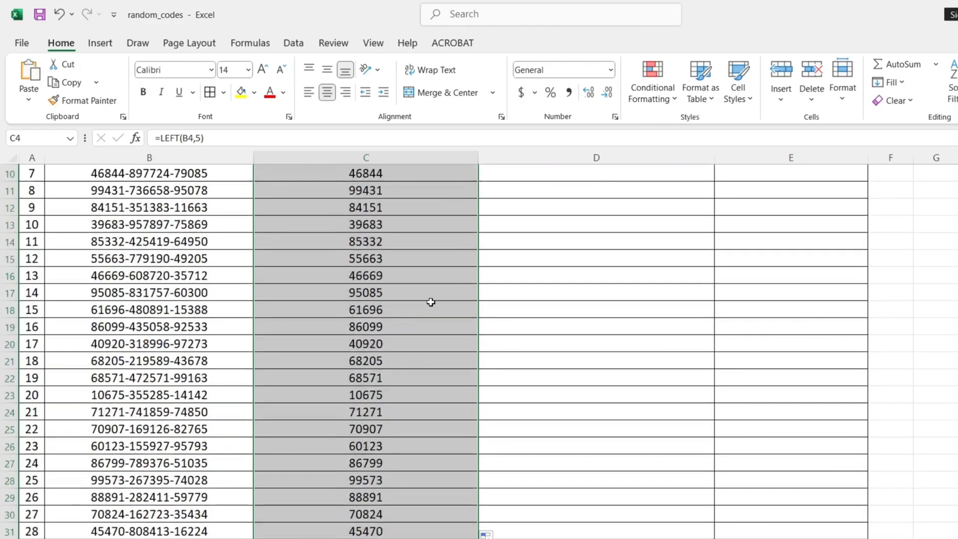
scroll(431, 302, down, 20)
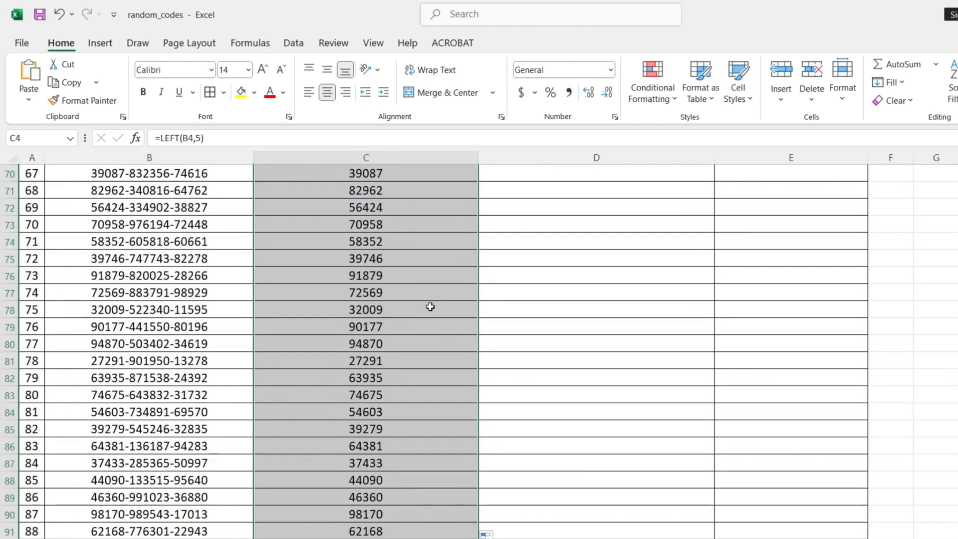
scroll(430, 306, down, 7)
scroll(430, 306, up, 12)
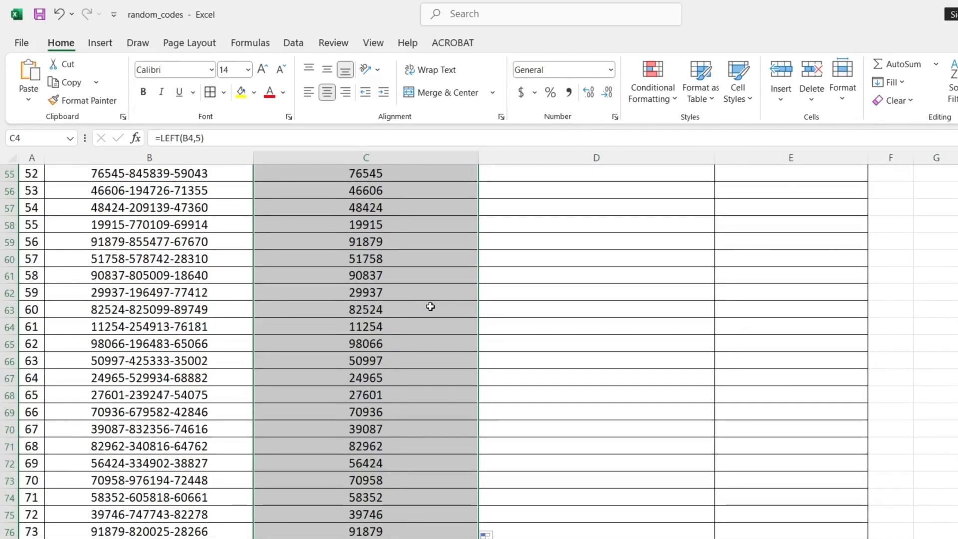
scroll(430, 306, up, 18)
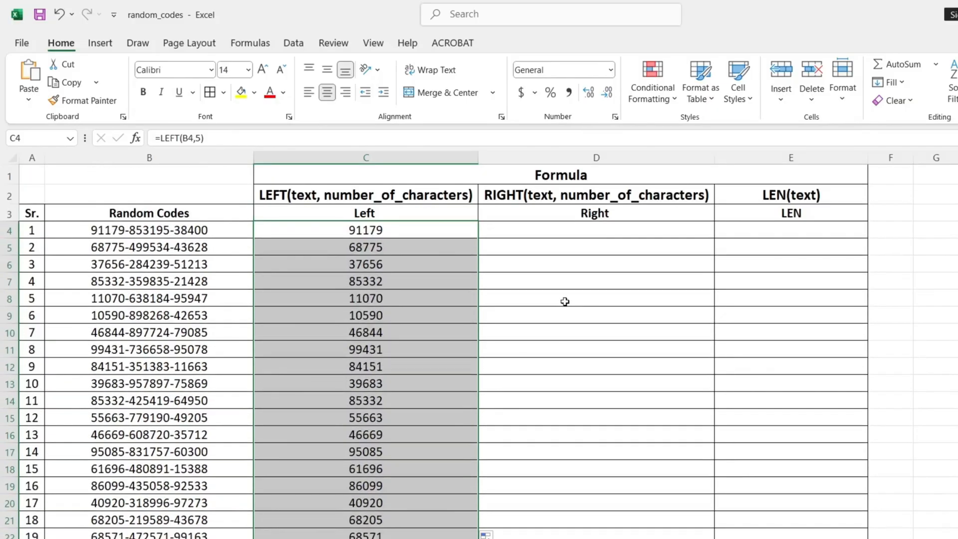
Enter =RIGHT(B4,5) in D4 to extract the last five characters of the first random code.
click(547, 228)
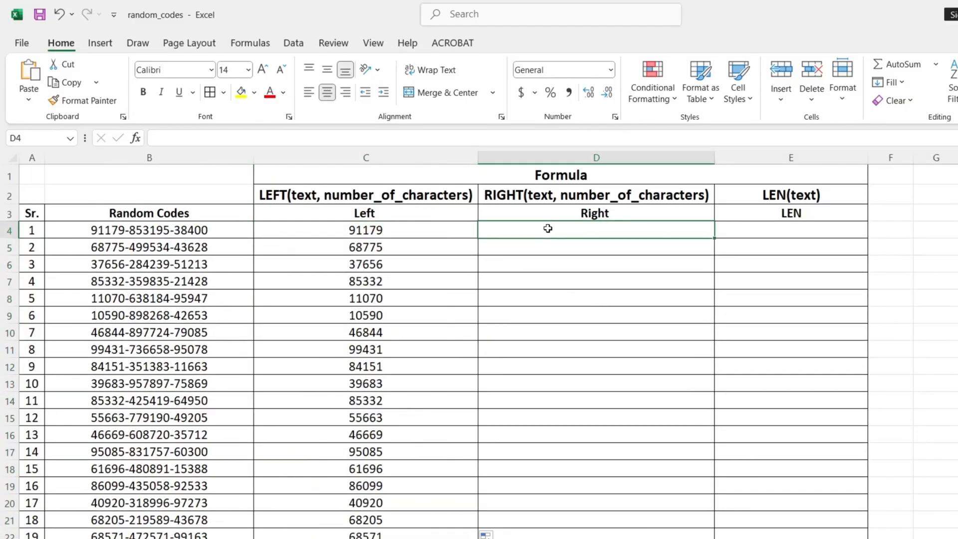
text(=R)
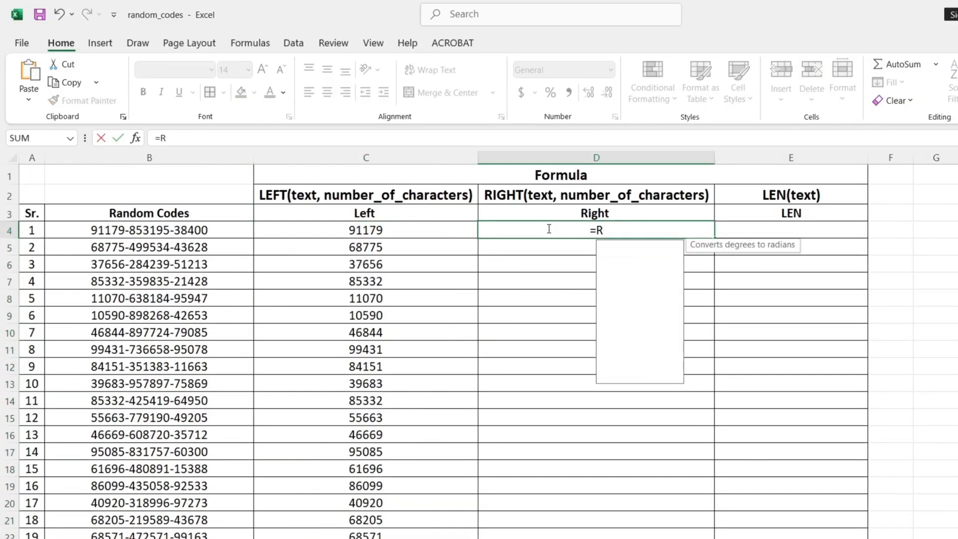
text(ig)
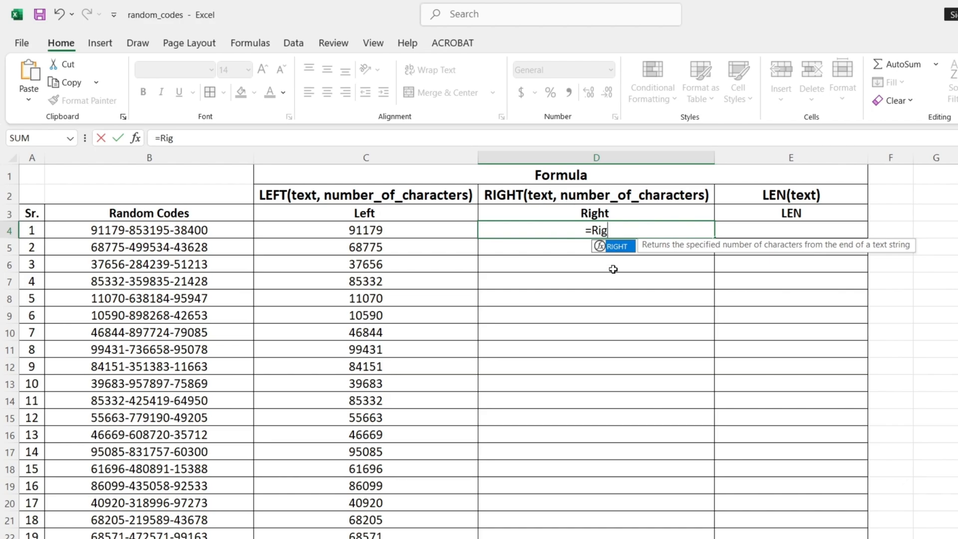
double_click(606, 245)
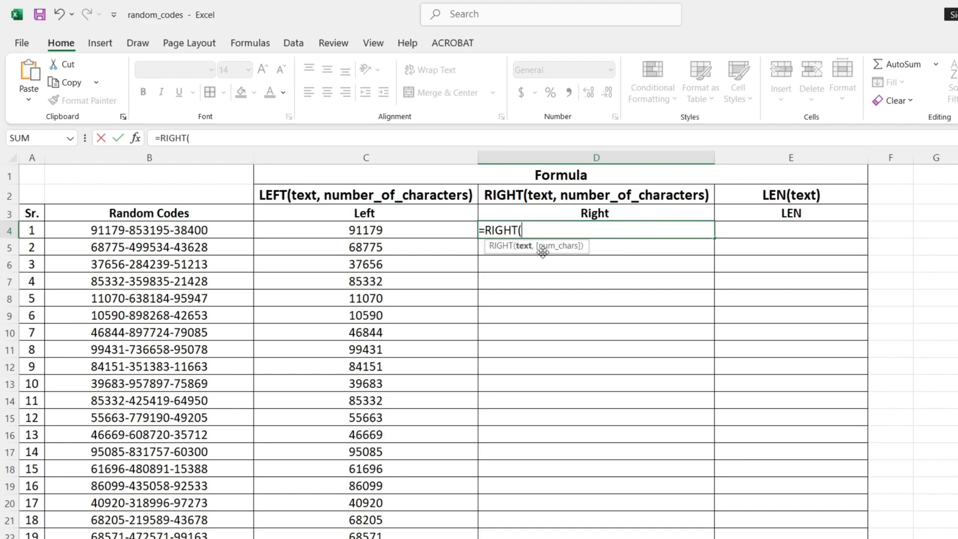
click(188, 231)
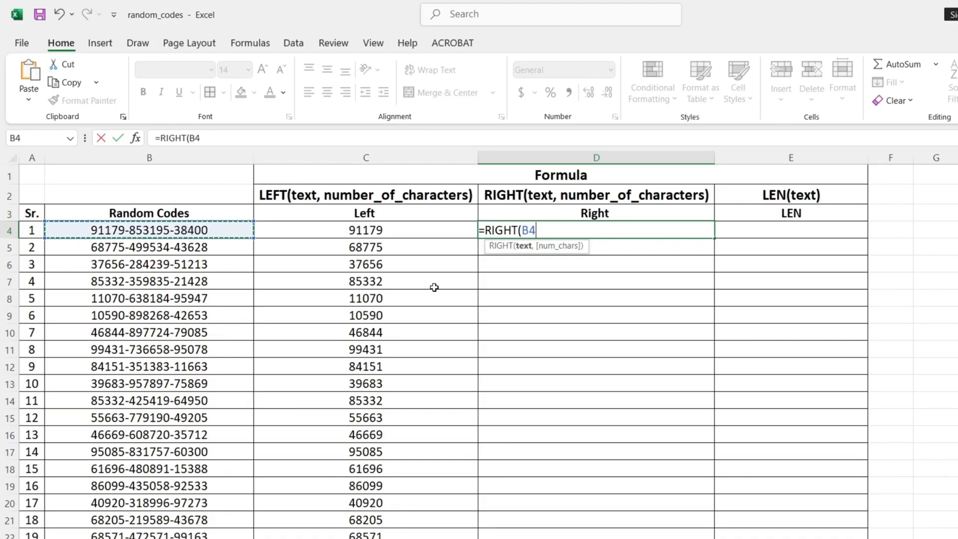
text(,)
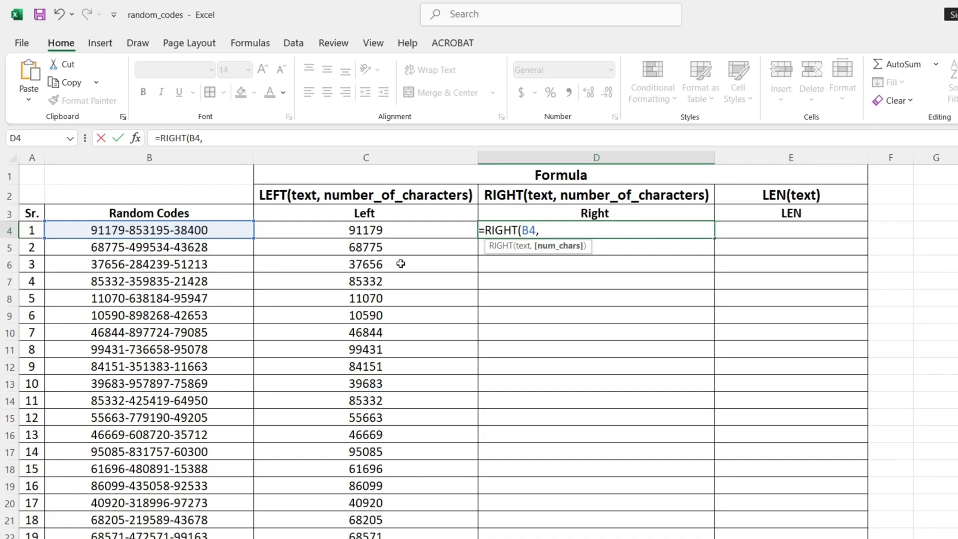
text(5))
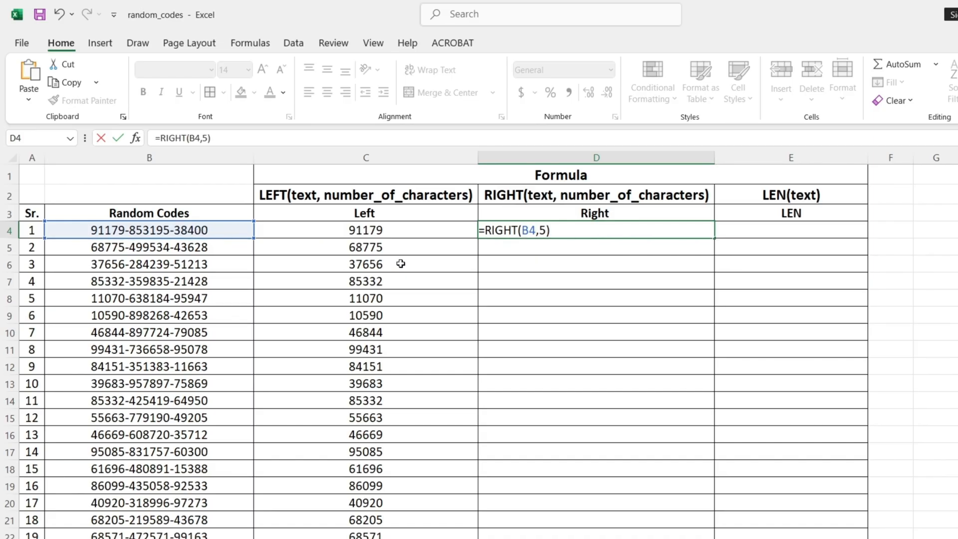
key(Return)
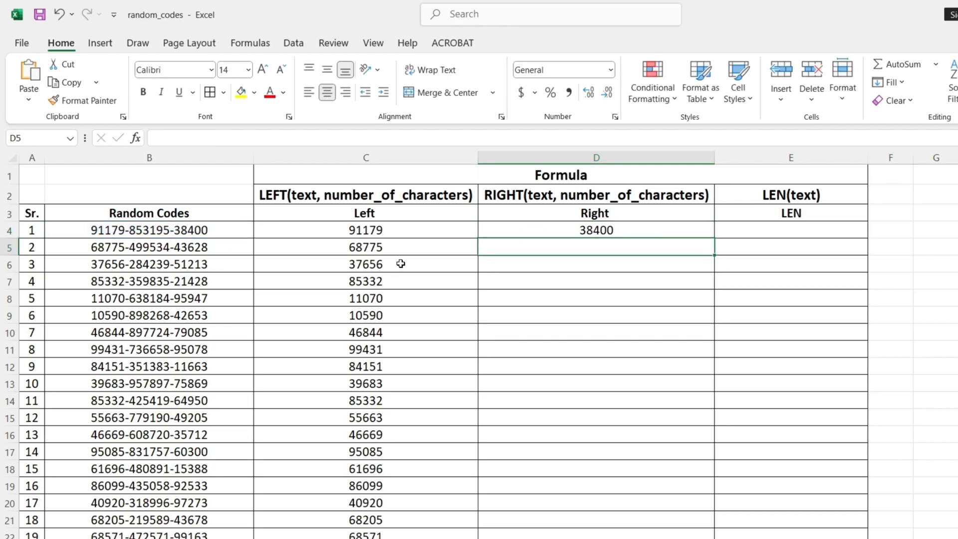
Fill the RIGHT formula from D4 down to D103 and check the extracted endings against the codes.
click(696, 231)
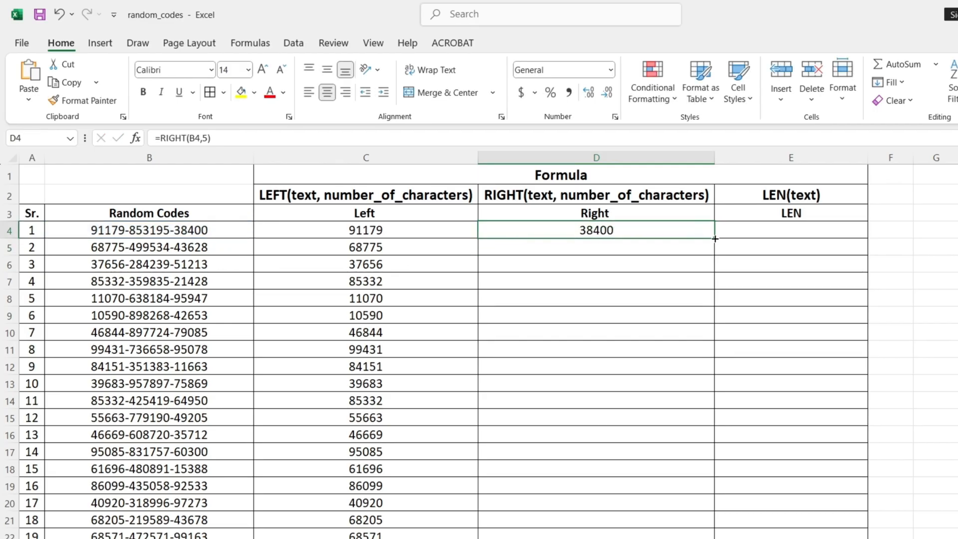
double_click(715, 238)
scroll(713, 238, down, 5)
scroll(714, 239, down, 20)
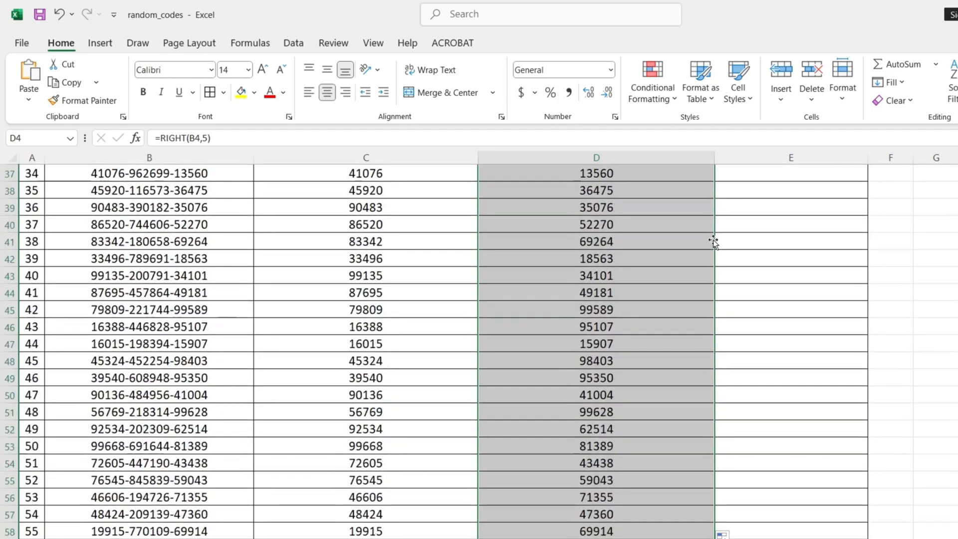
scroll(714, 242, down, 2)
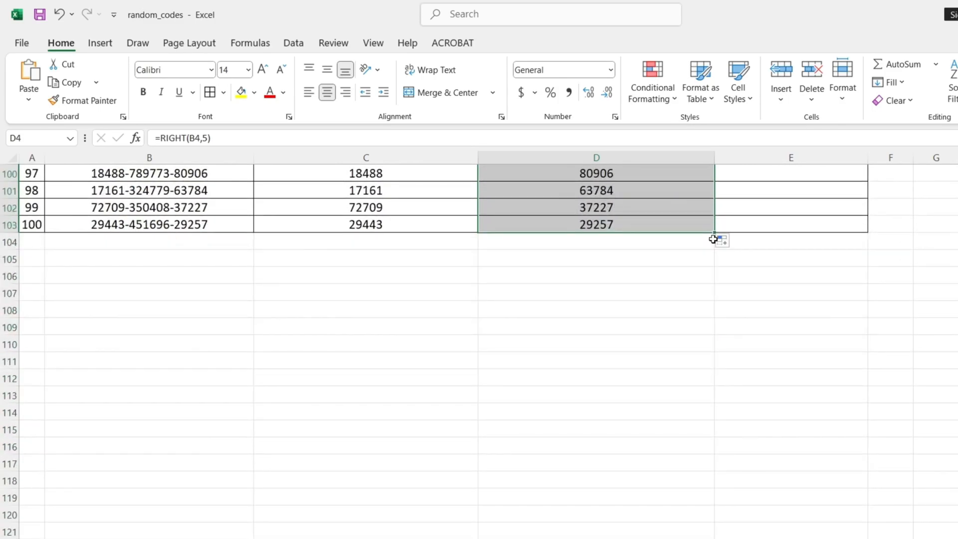
scroll(713, 241, up, 19)
scroll(714, 241, up, 13)
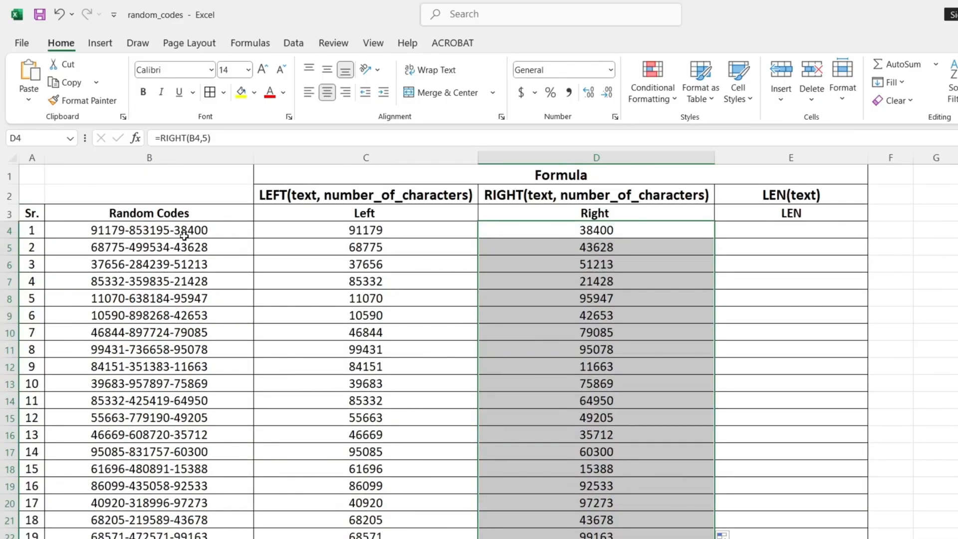
Enter =LEN(B4) in E4 to count the characters in the first random code.
click(754, 234)
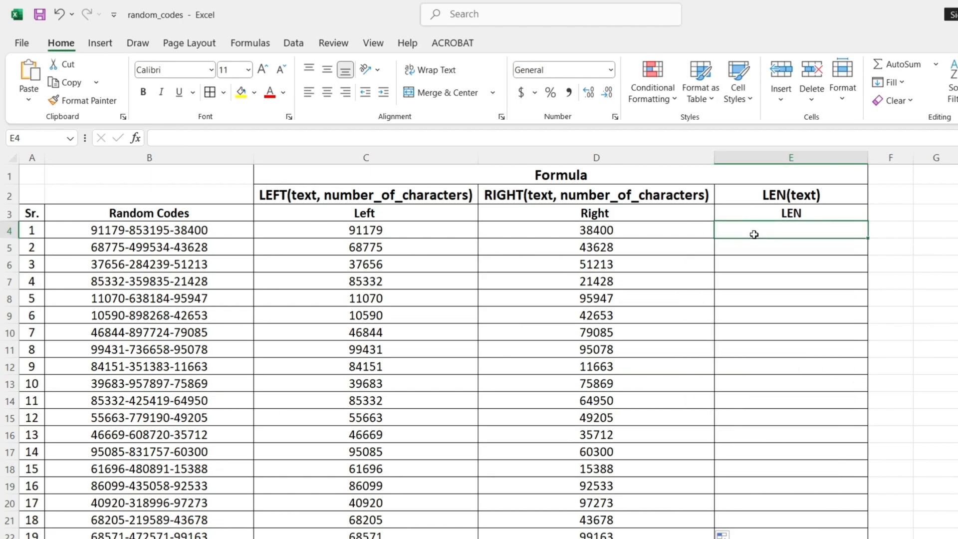
text(=Le)
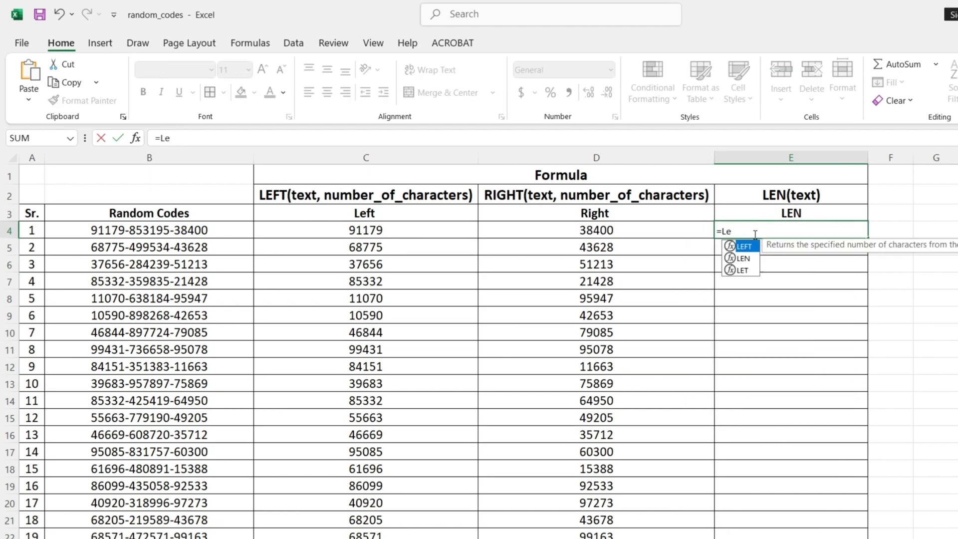
text(n)
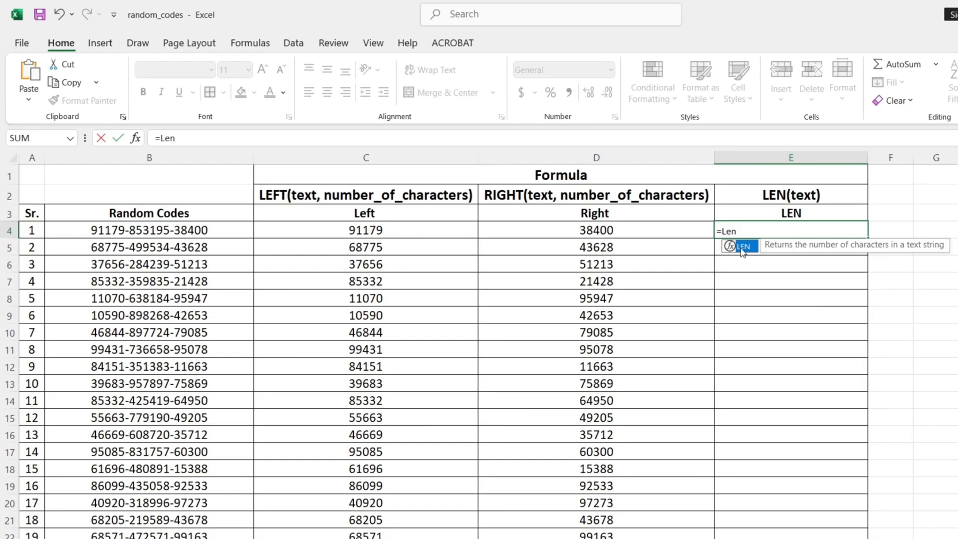
double_click(740, 247)
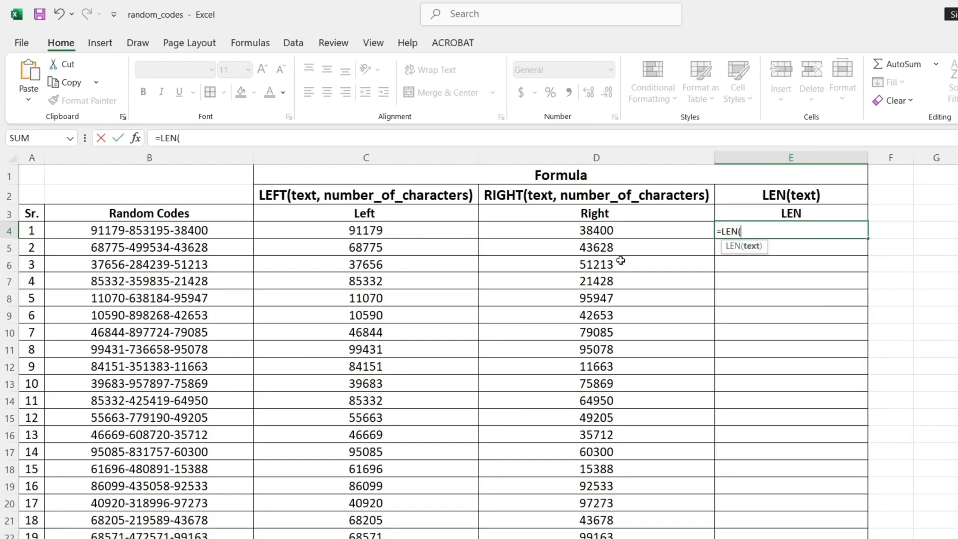
click(186, 232)
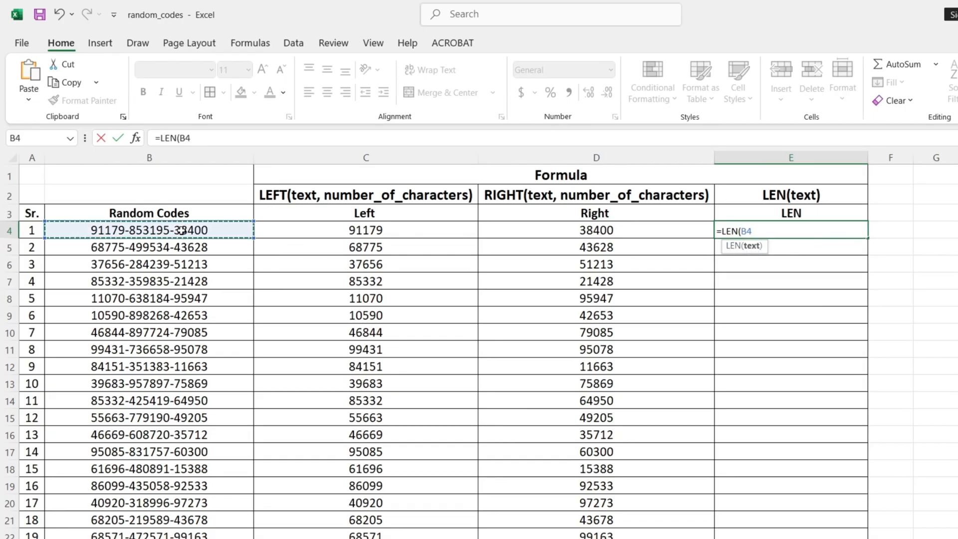
text())
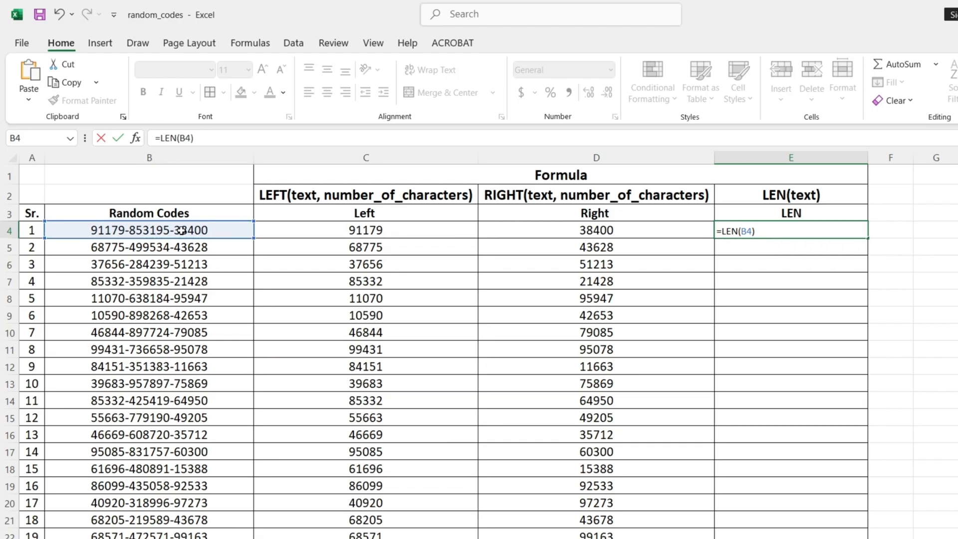
key(Return)
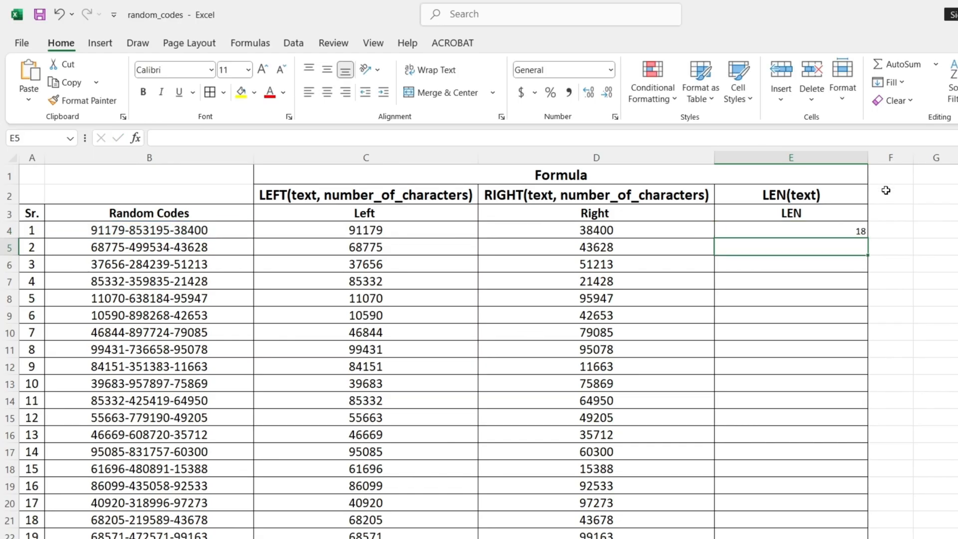
Centre the contents of E4 horizontally and set its font size to 14.
click(820, 229)
click(326, 93)
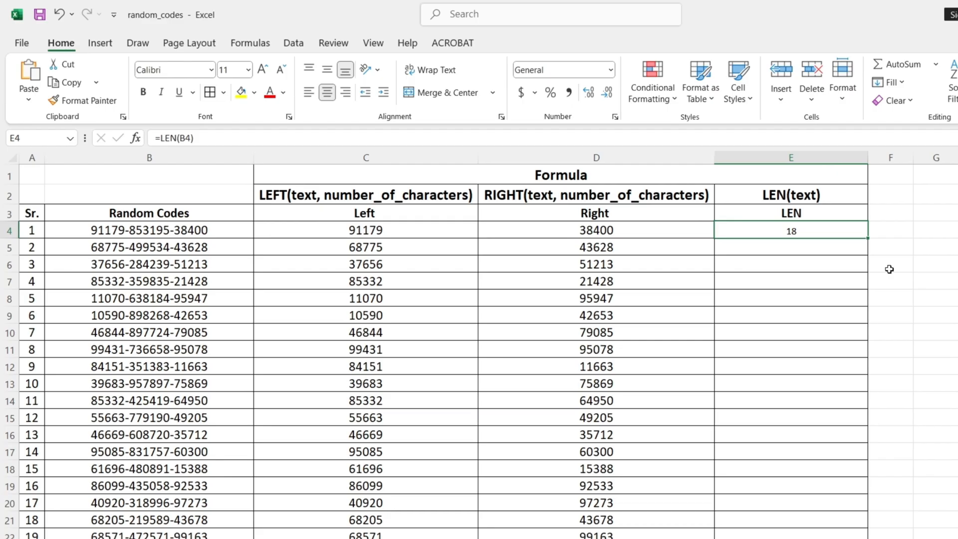
click(248, 70)
click(230, 173)
Fill the LEN formula from E4 down the LEN column for all the random codes and check the results.
double_click(868, 239)
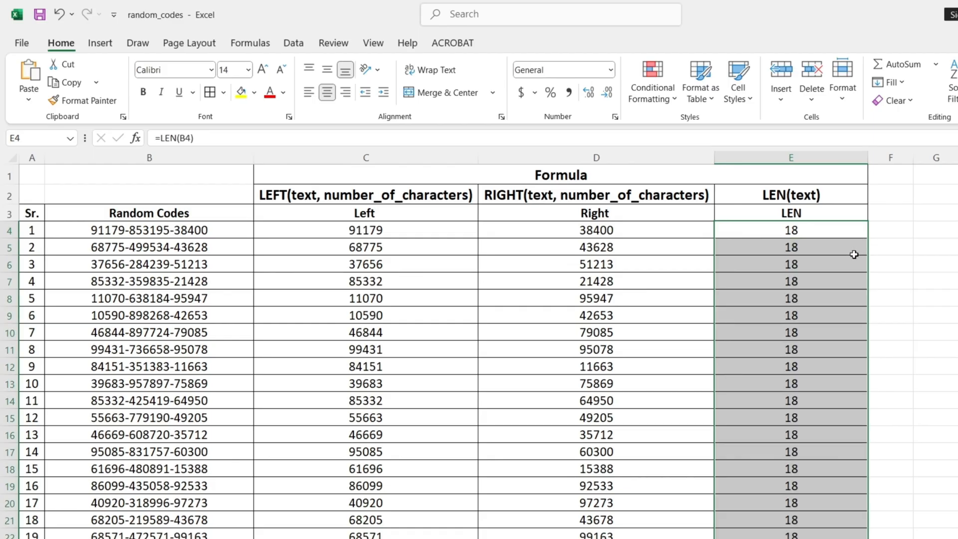
scroll(851, 252, down, 16)
scroll(848, 262, down, 16)
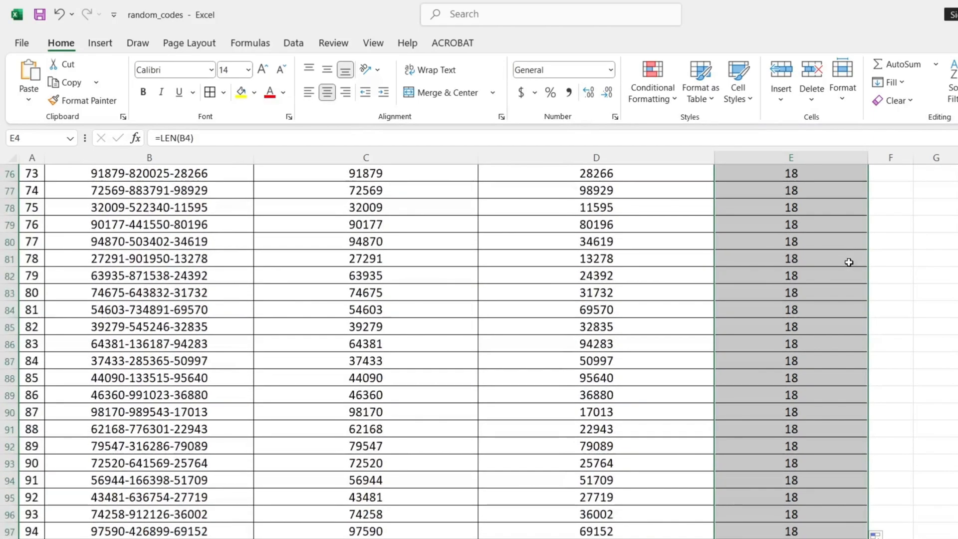
scroll(849, 262, up, 13)
scroll(848, 260, up, 19)
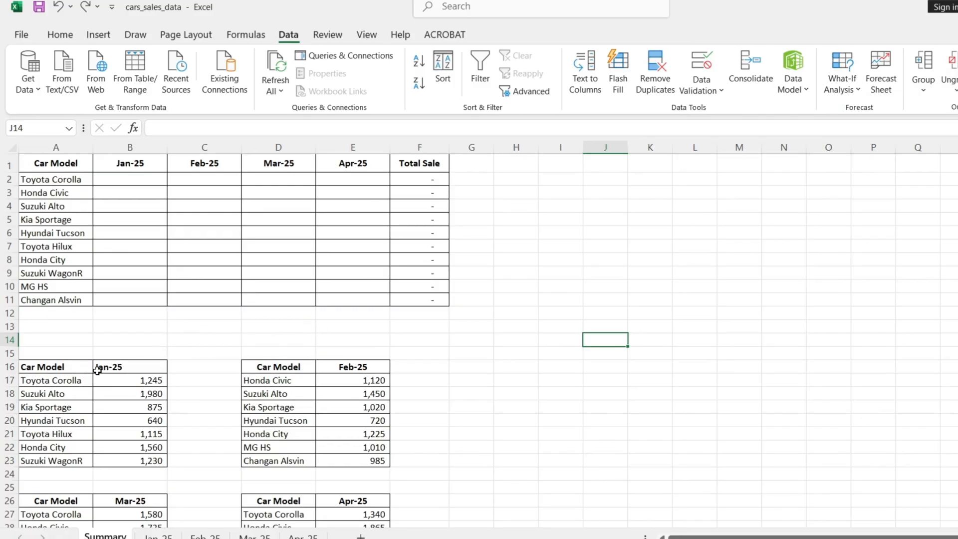
Copy the Jan-25 sales of Toyota Corolla and Suzuki Alto from the January table into B2 and B4 of the summary table.
scroll(172, 394, down, 4)
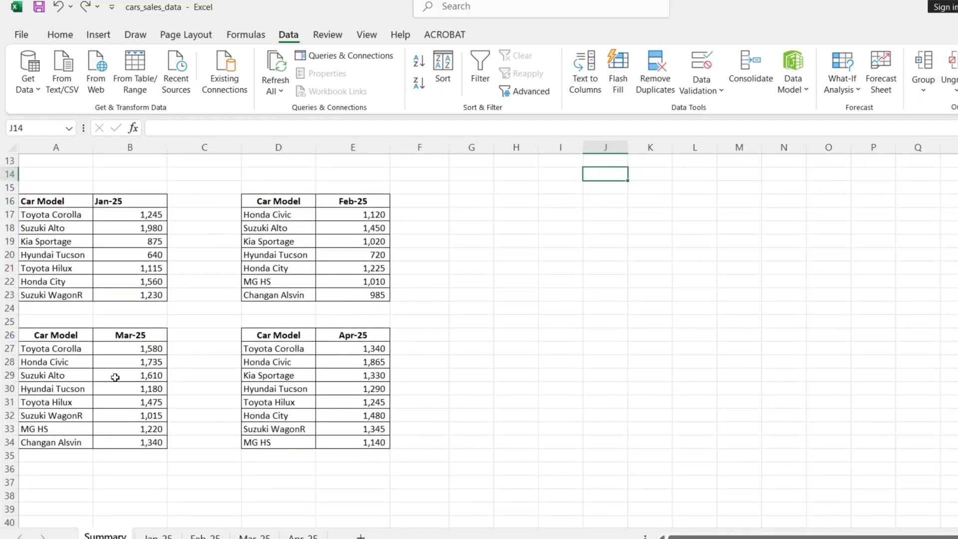
scroll(115, 377, up, 4)
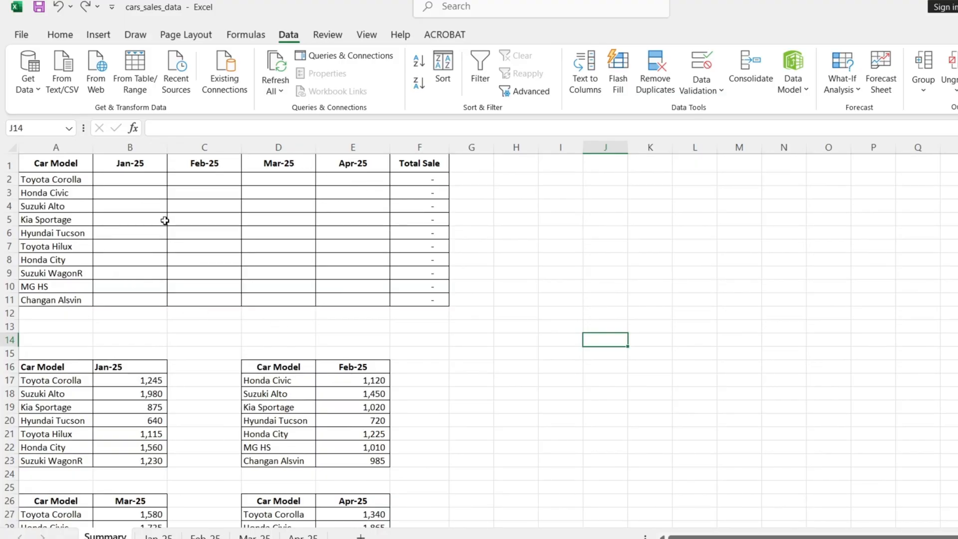
click(156, 380)
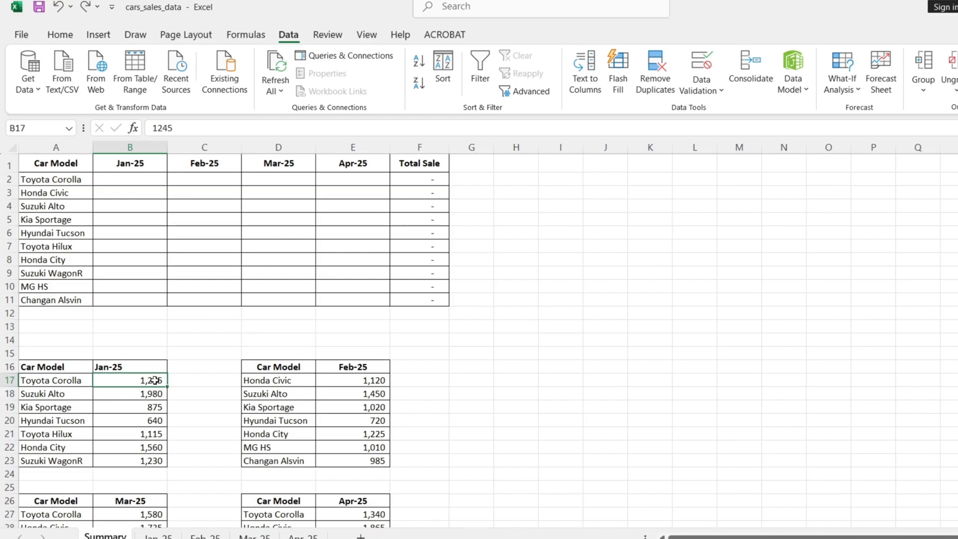
key(ctrl+c)
click(138, 180)
key(ctrl+v)
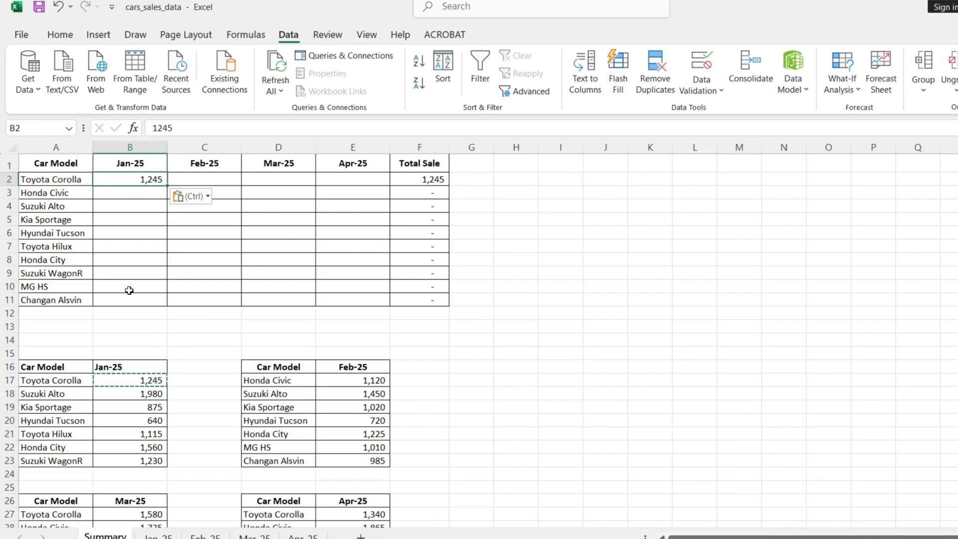
click(133, 394)
key(ctrl+c)
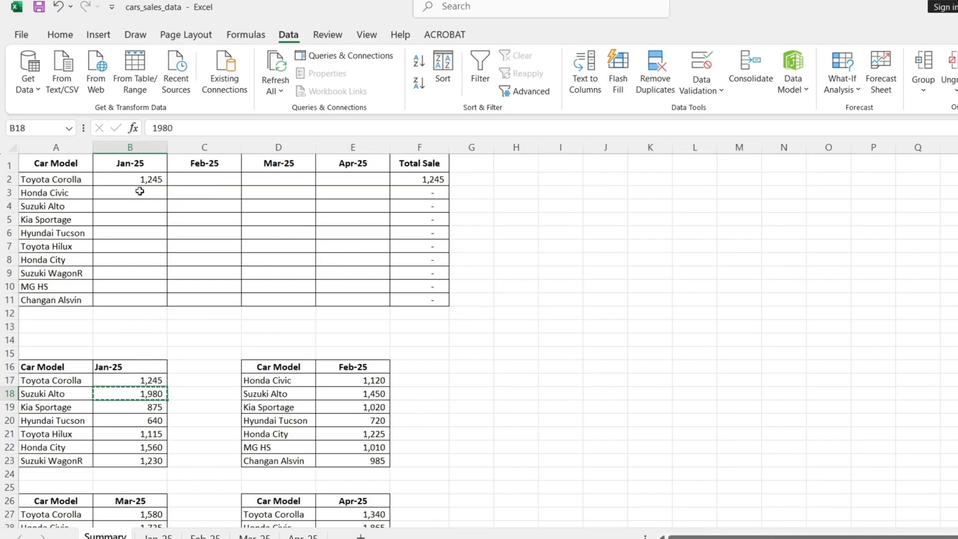
click(137, 207)
key(ctrl+v)
key(Down)
key(Down)
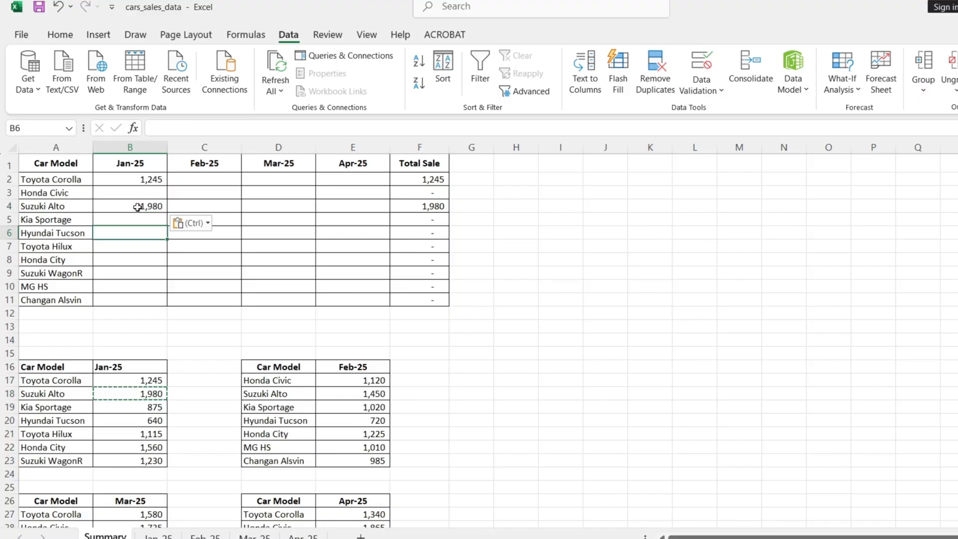
Clear the manually copied January figures from B2:B5 of the summary table.
drag(152, 180, 139, 220)
key(Delete)
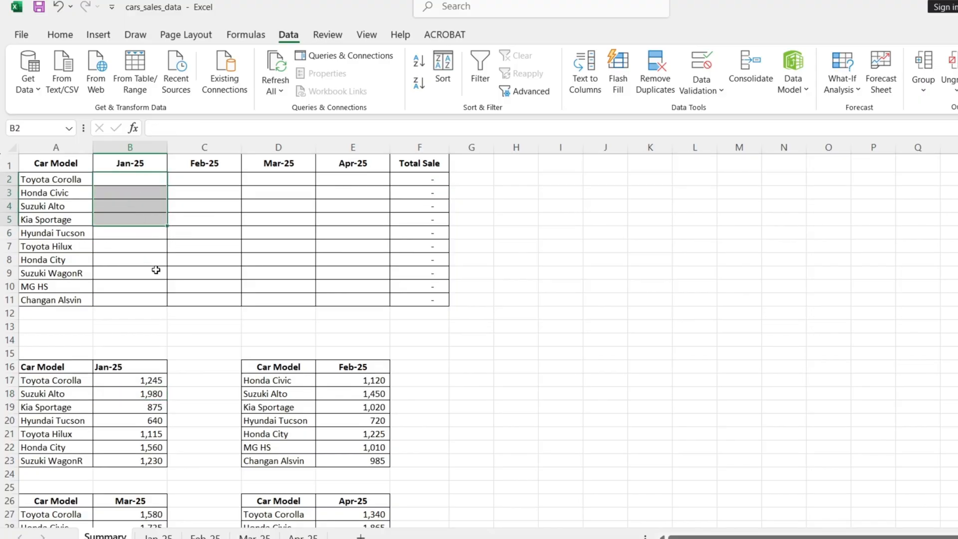
click(156, 273)
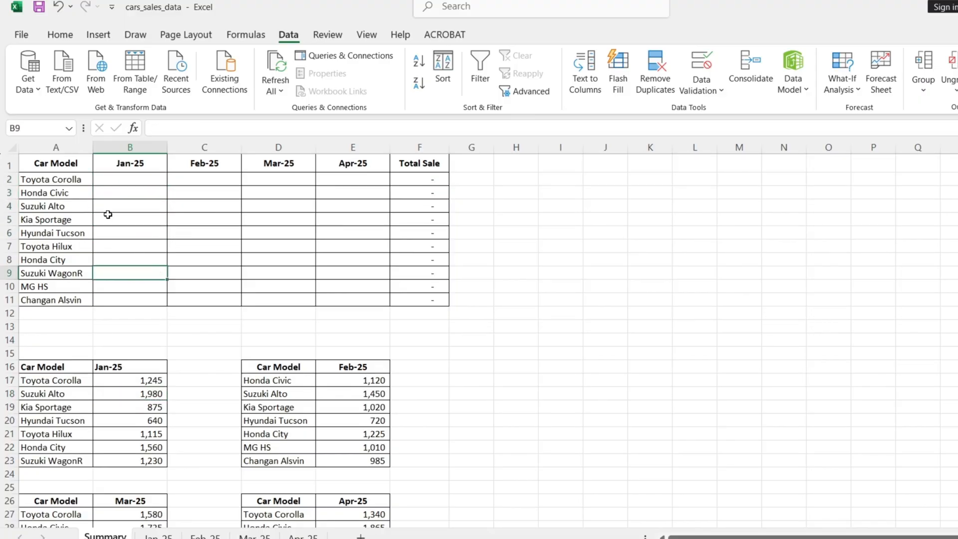
Start a Sum consolidation at A1 and add the January table A16:B23 as its first reference.
click(58, 166)
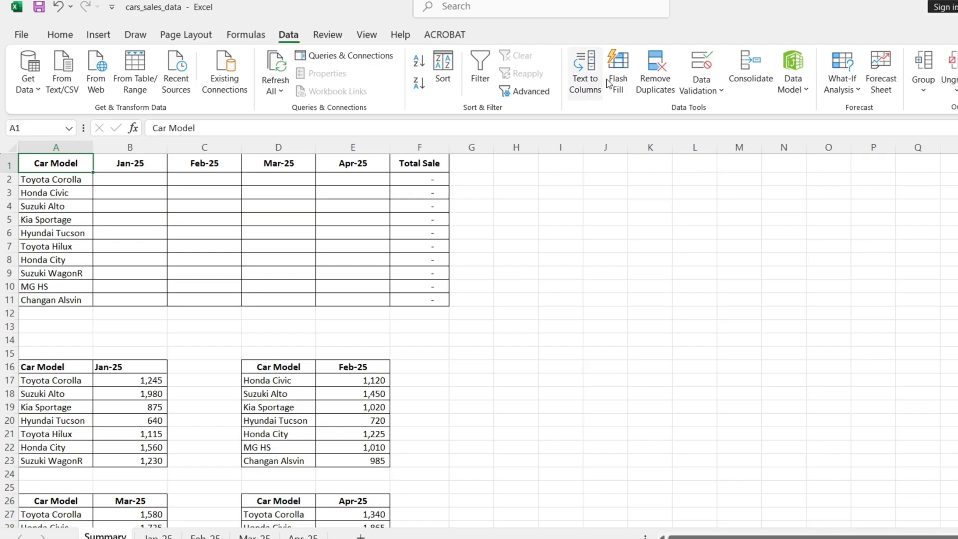
click(747, 84)
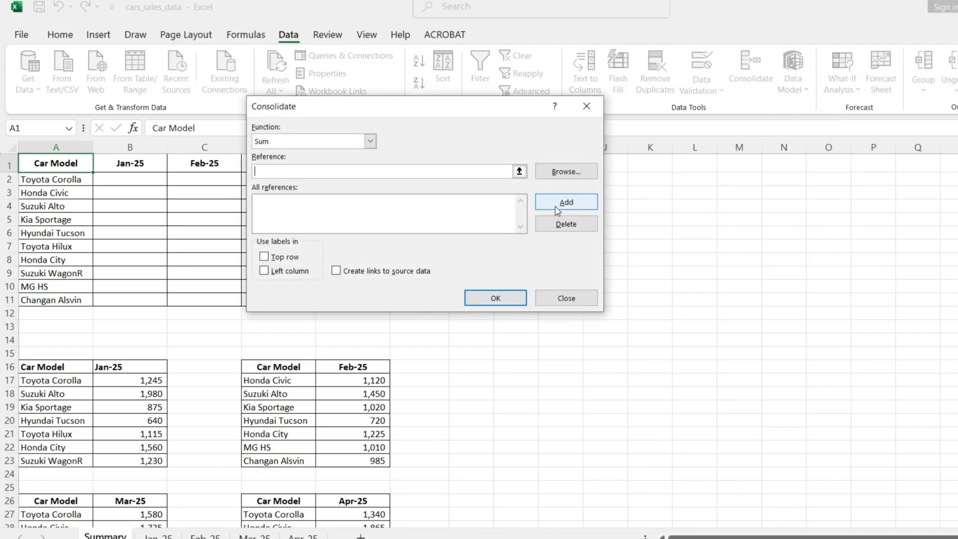
click(519, 171)
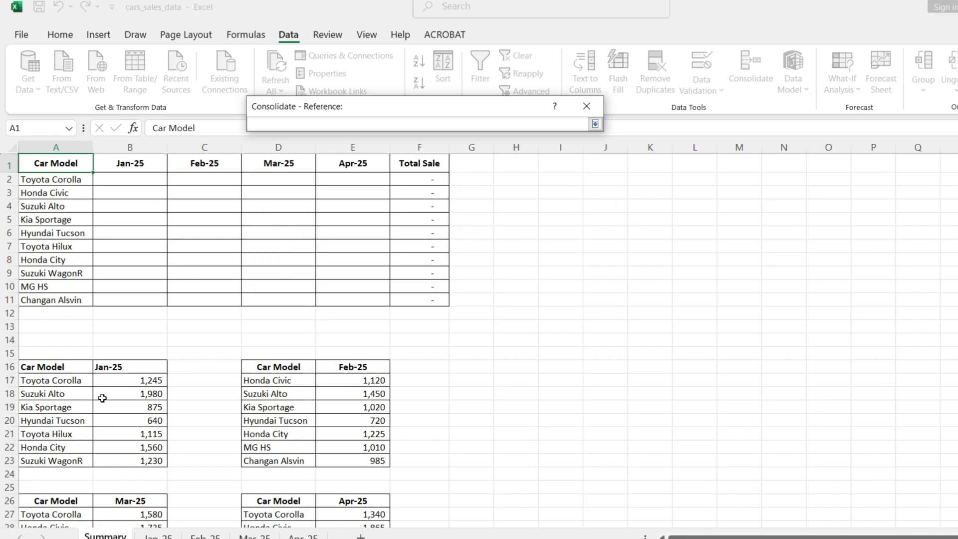
drag(36, 368, 156, 459)
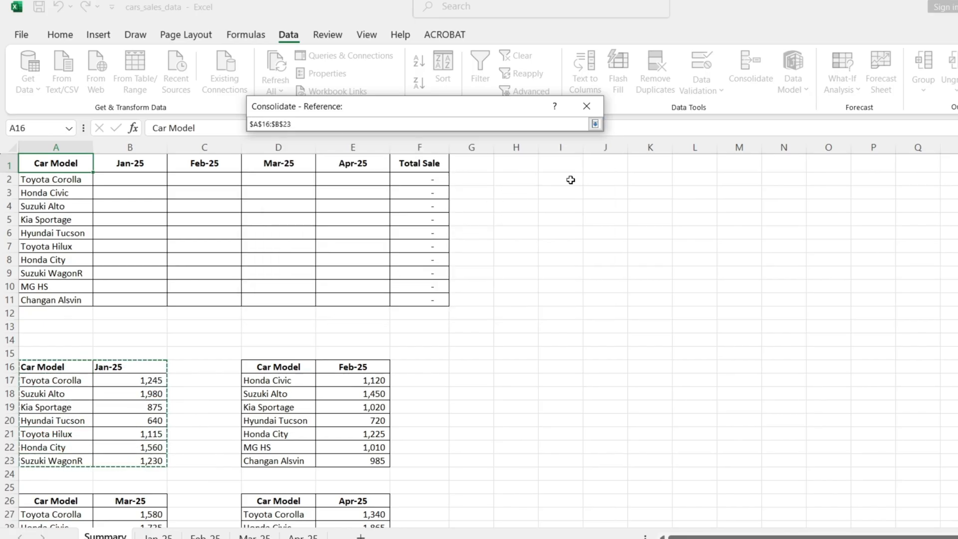
click(595, 125)
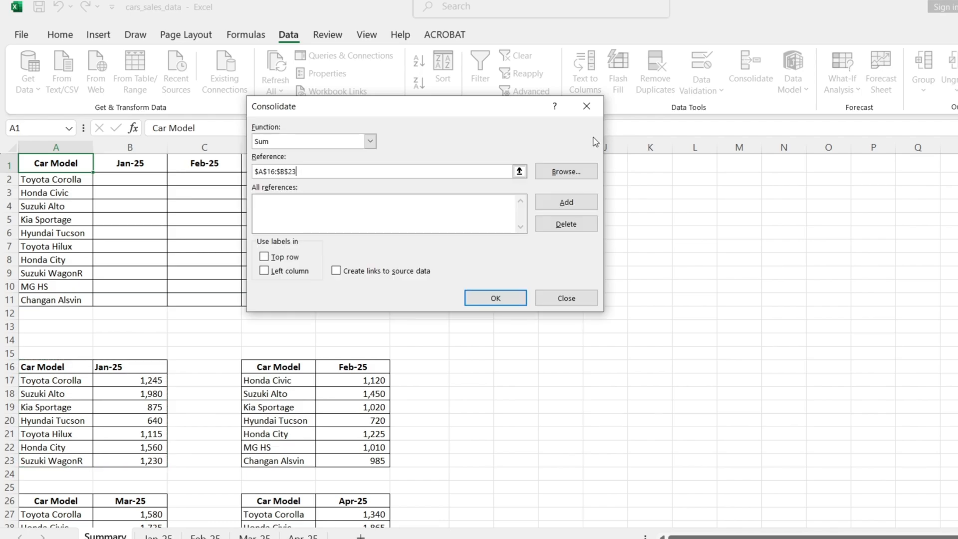
click(566, 205)
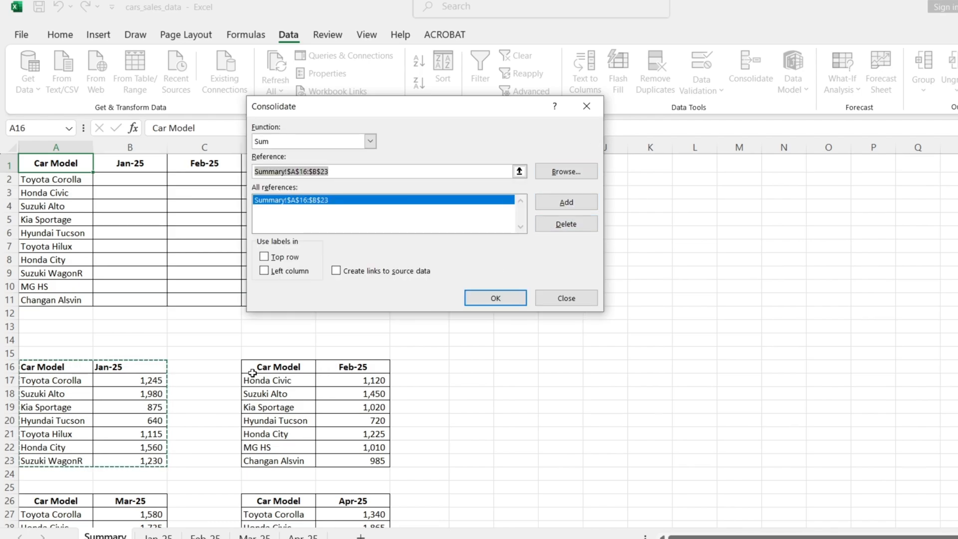
Add the February, March and April tables D16:E23, A26:B34 and D26:E34 to the consolidation references.
drag(252, 371, 357, 460)
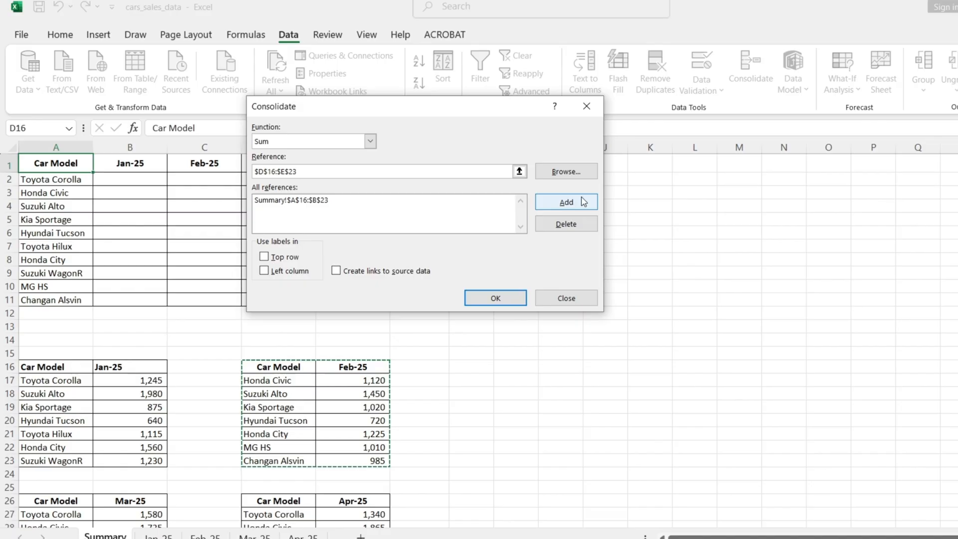
click(566, 202)
scroll(130, 394, down, 3)
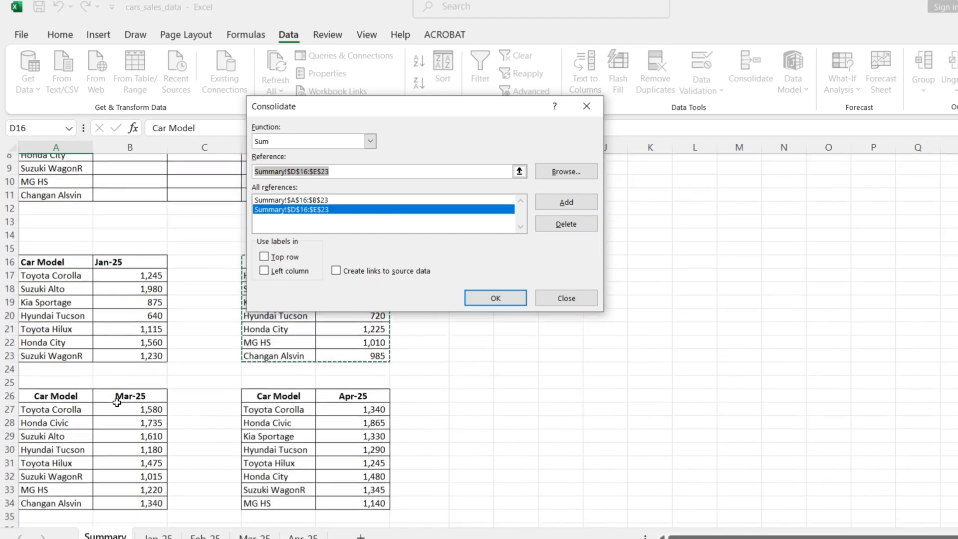
drag(36, 376, 153, 483)
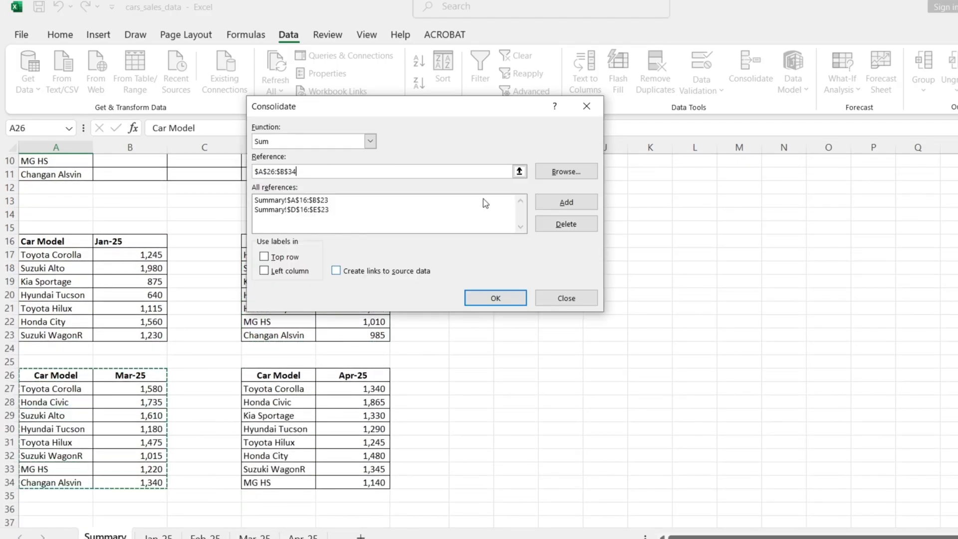
click(567, 203)
drag(274, 378, 364, 483)
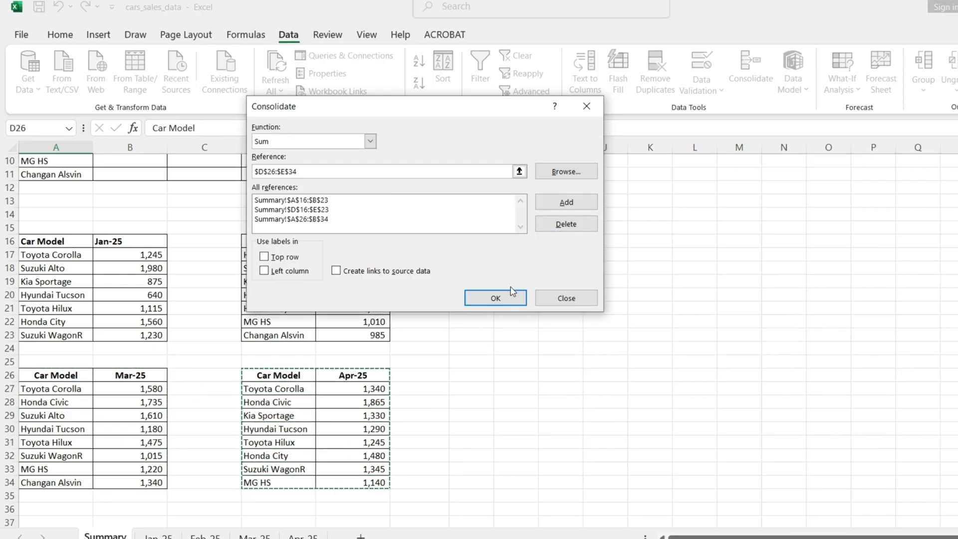
click(566, 202)
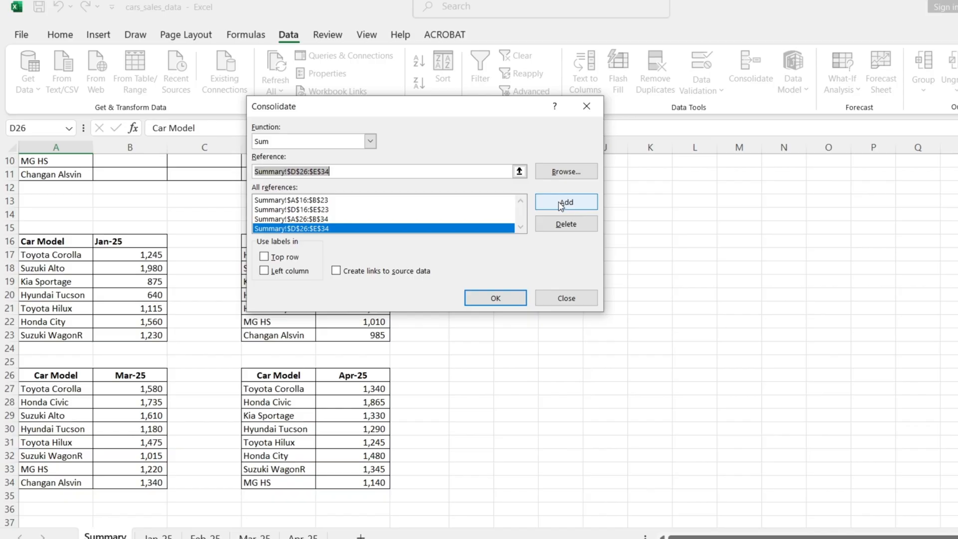
Use the top row and left column as labels and run the consolidation into the summary table.
click(278, 262)
click(277, 276)
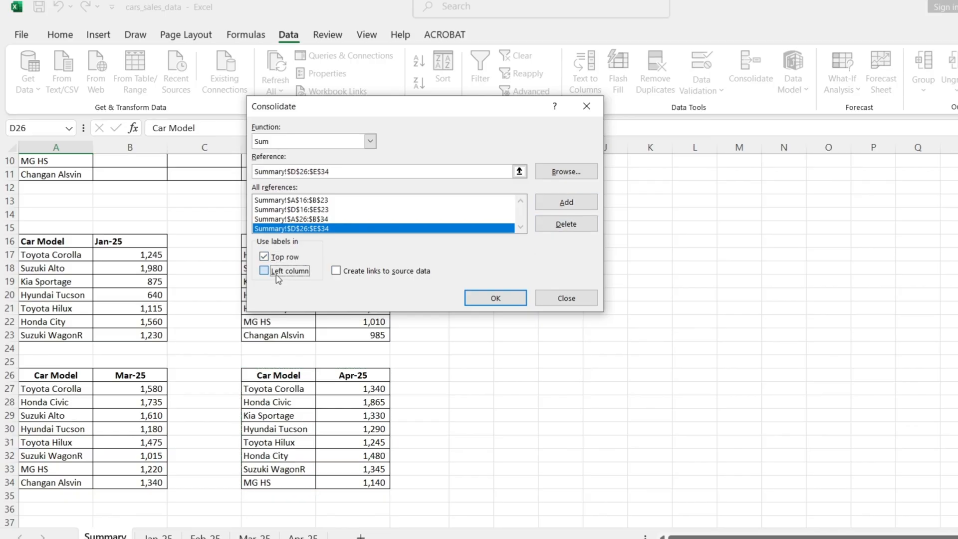
click(482, 299)
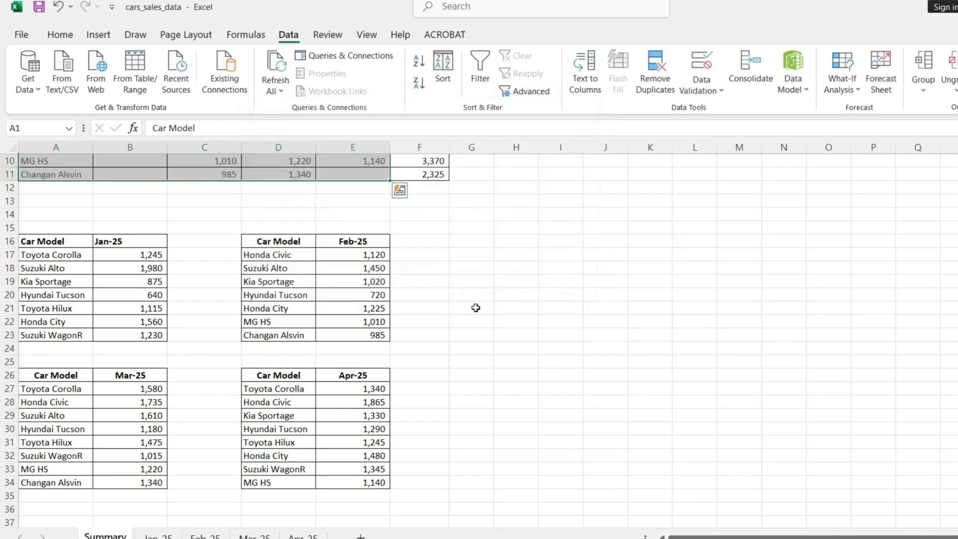
Check the consolidated monthly figures and the SUM formulas in the Total Sale column.
scroll(454, 315, up, 3)
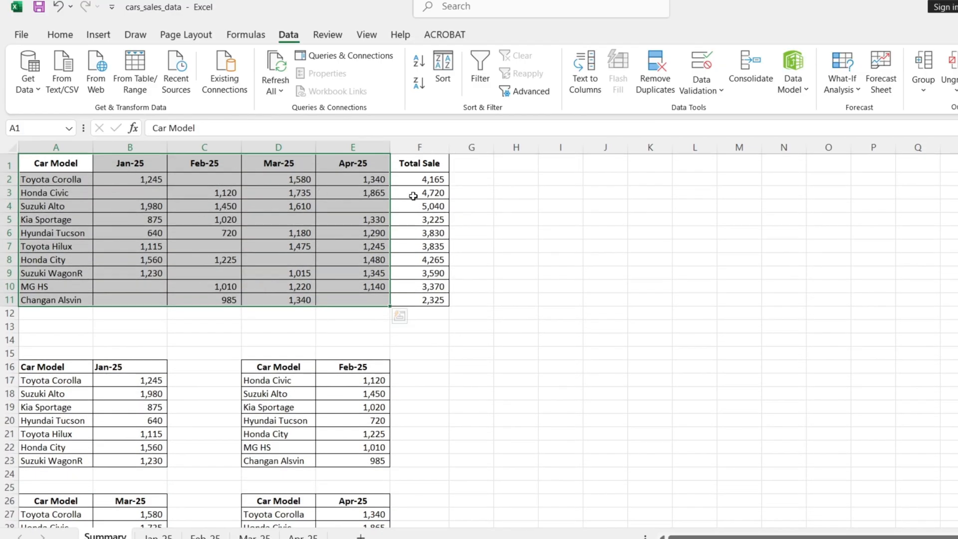
click(417, 228)
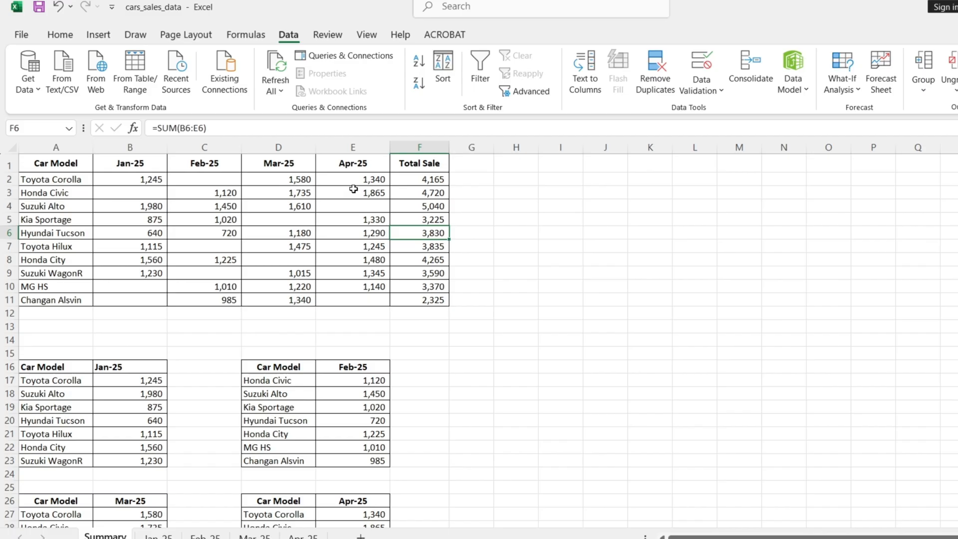
click(436, 181)
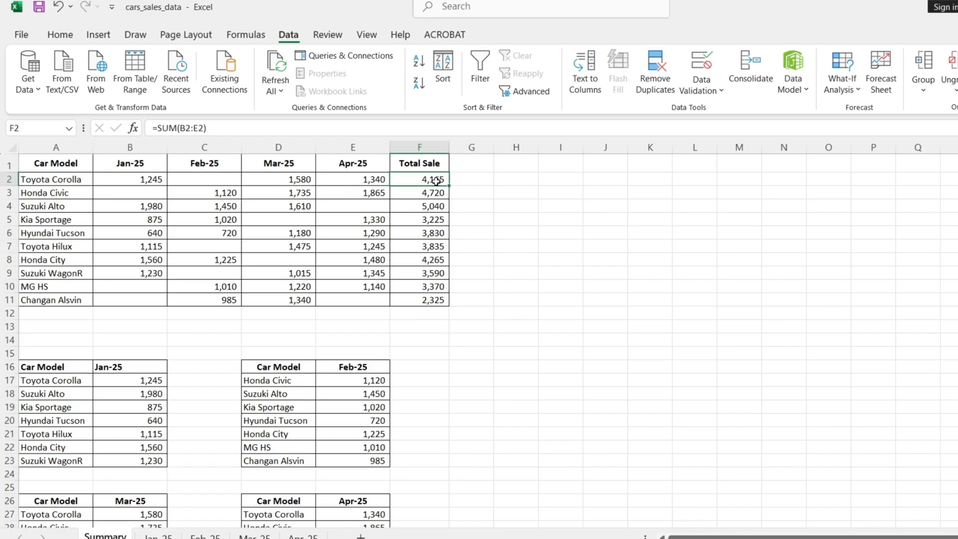
click(368, 246)
drag(431, 178, 433, 299)
click(414, 195)
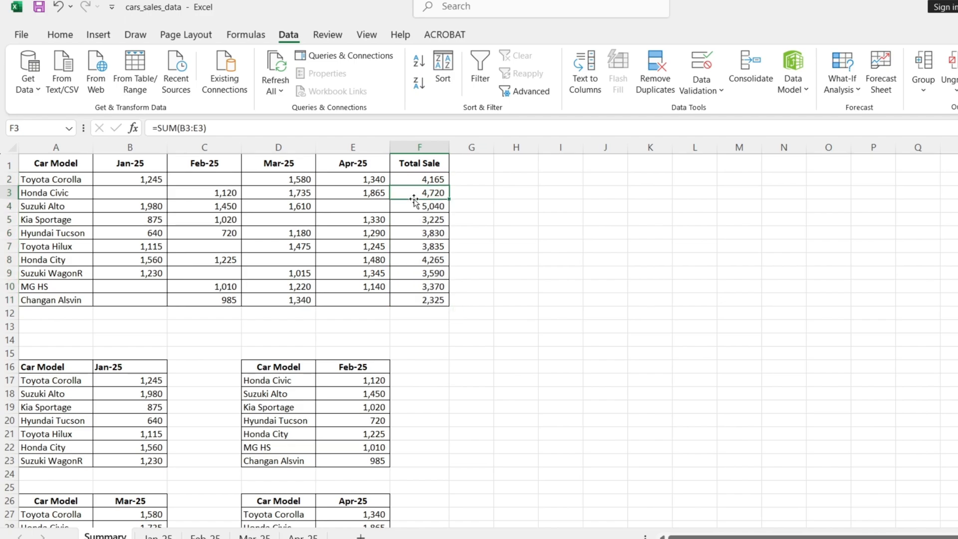